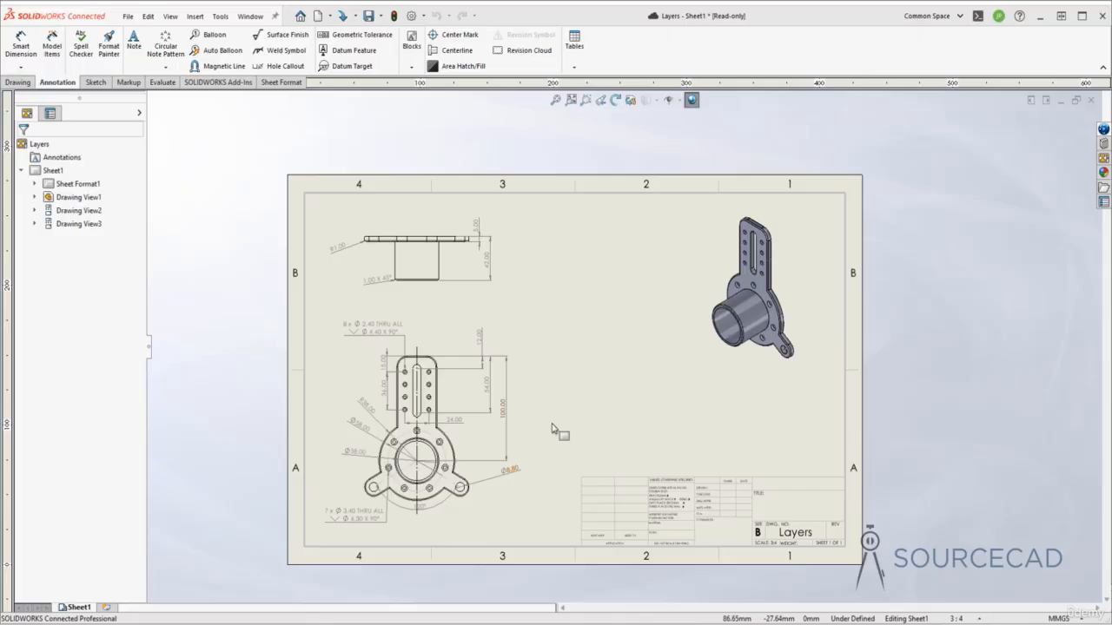
Step: Show the Layer toolbar and place it beside the drawing sheet
right_click(634, 49)
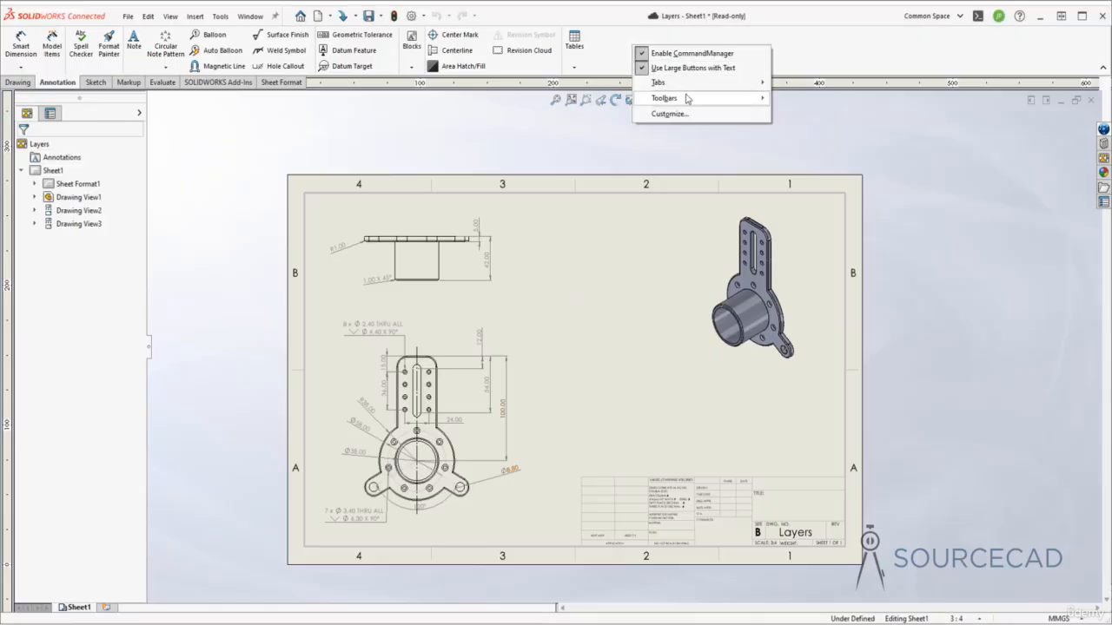
mouse_move(696, 100)
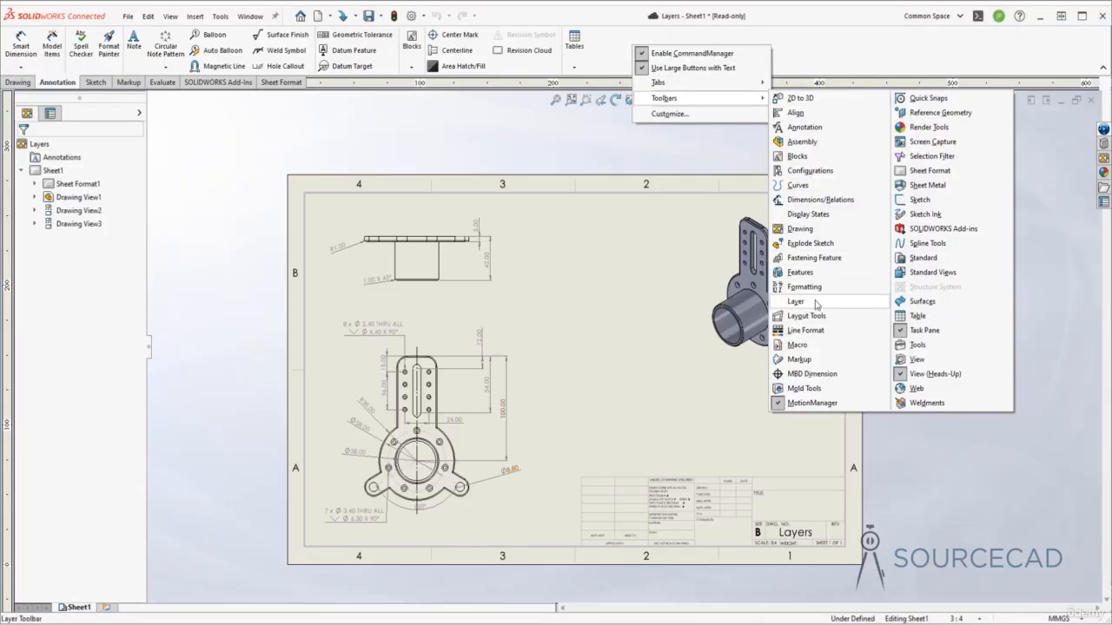
left_click(817, 304)
left_click(270, 320)
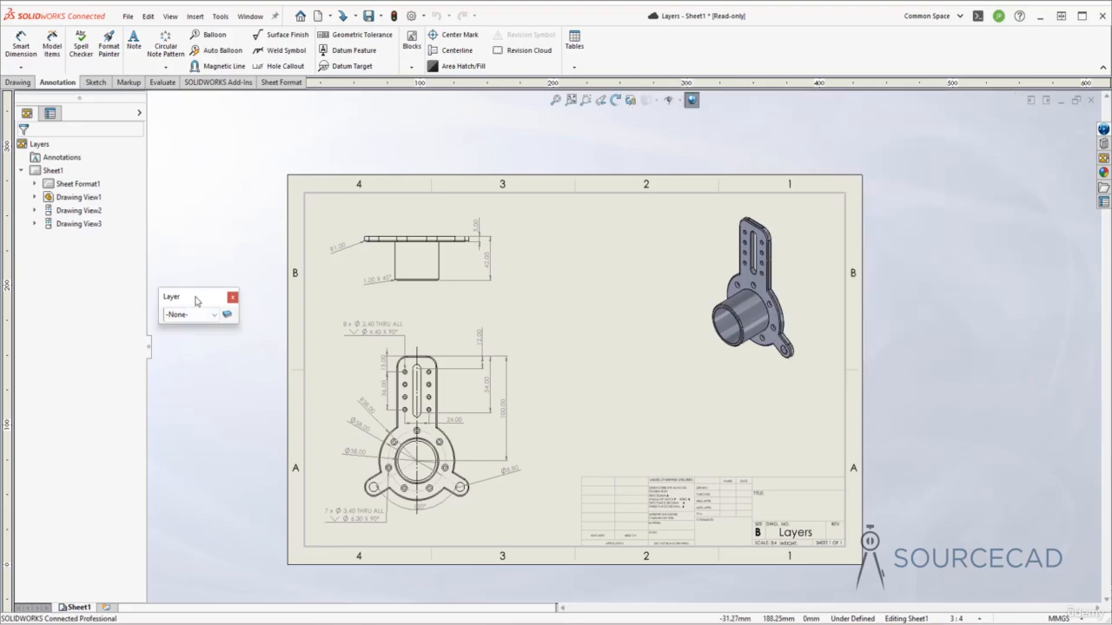
left_click_drag(197, 298, 183, 344)
Step: Create two new drawing layers named Dim and Const in the layer properties
left_click(215, 334)
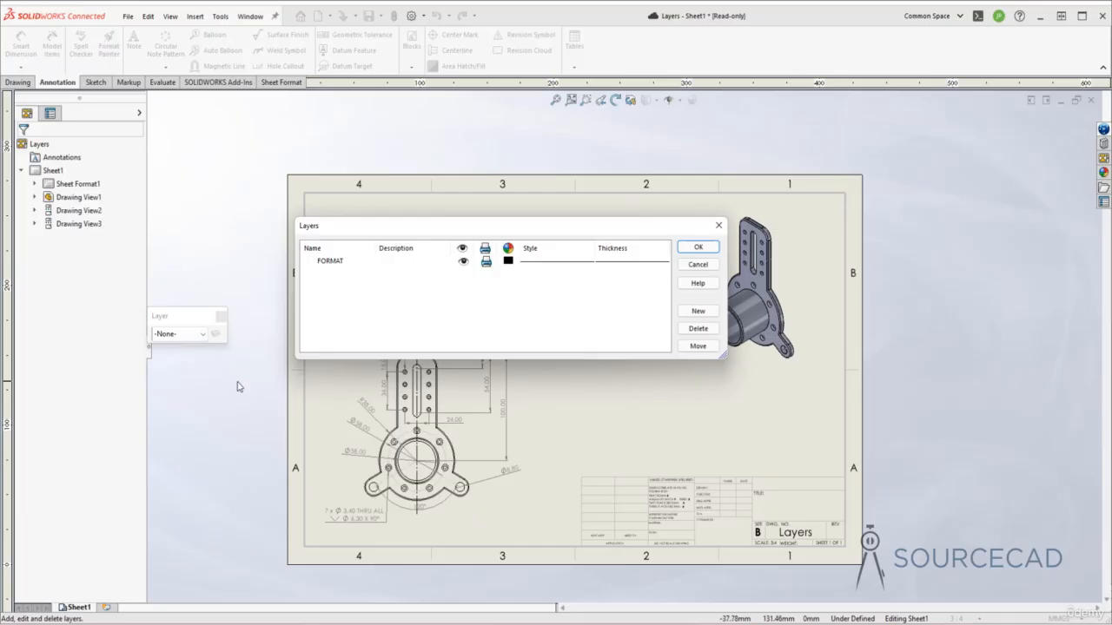
left_click_drag(396, 228, 352, 229)
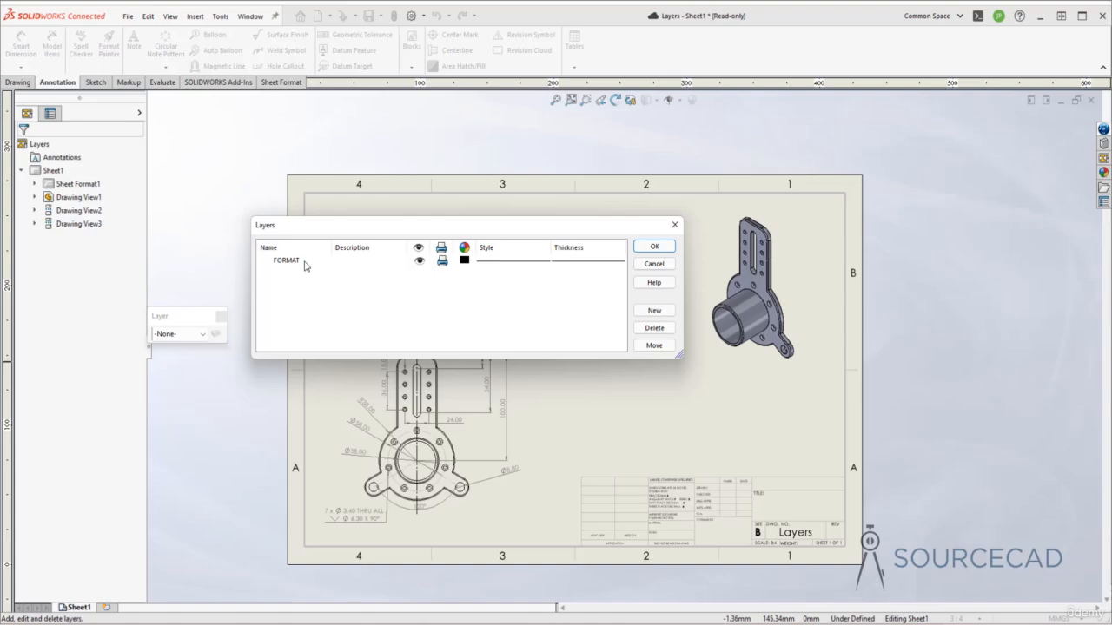
left_click(661, 317)
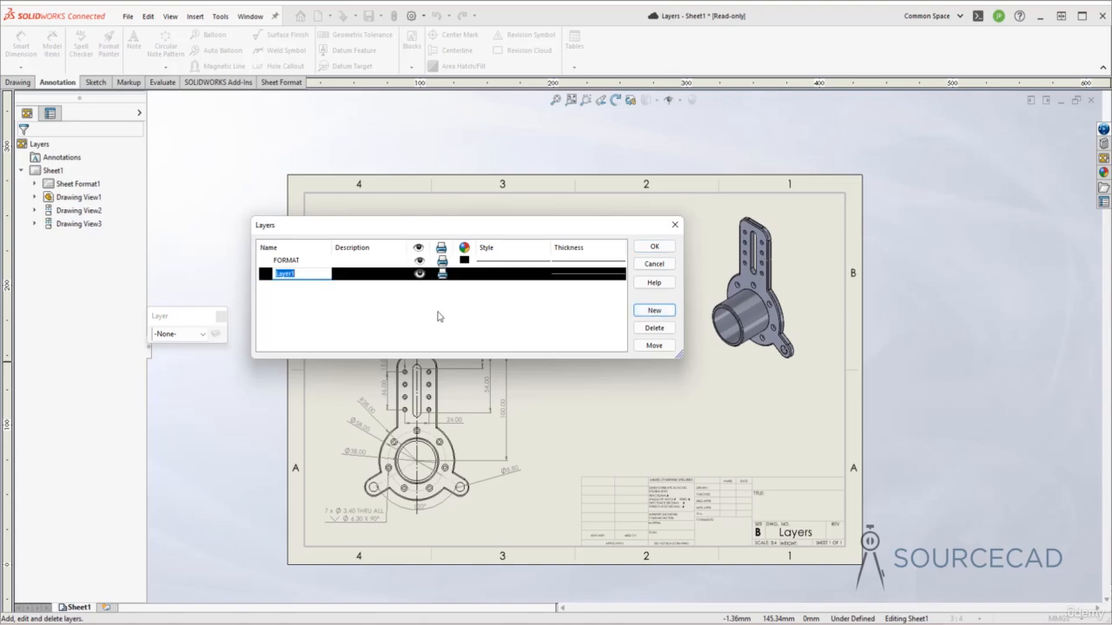
type("Dim")
key("Return")
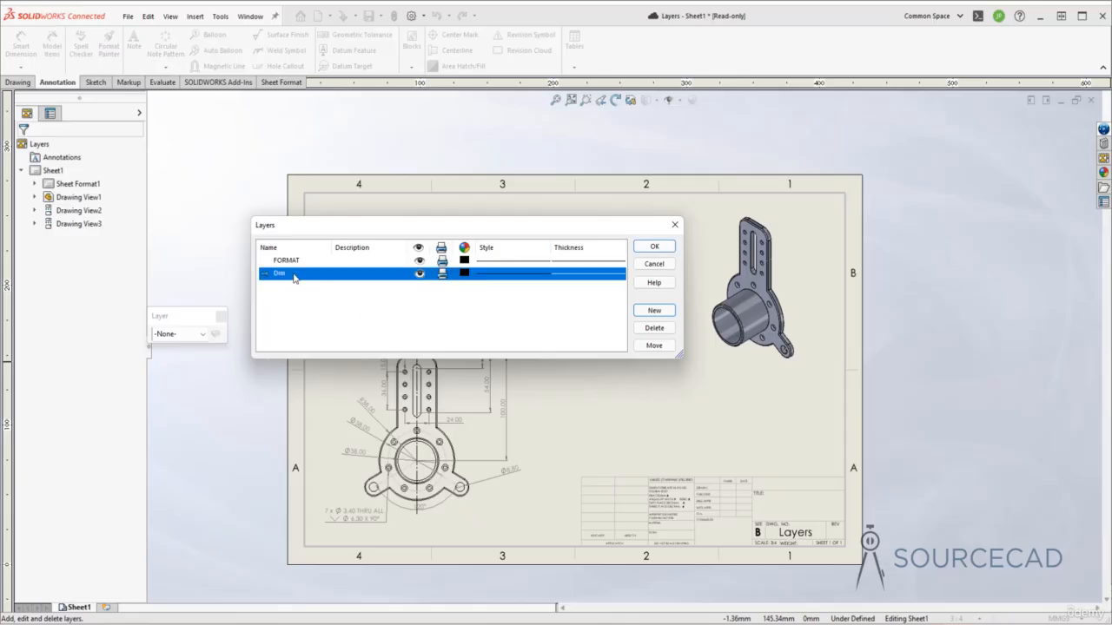
left_click(654, 310)
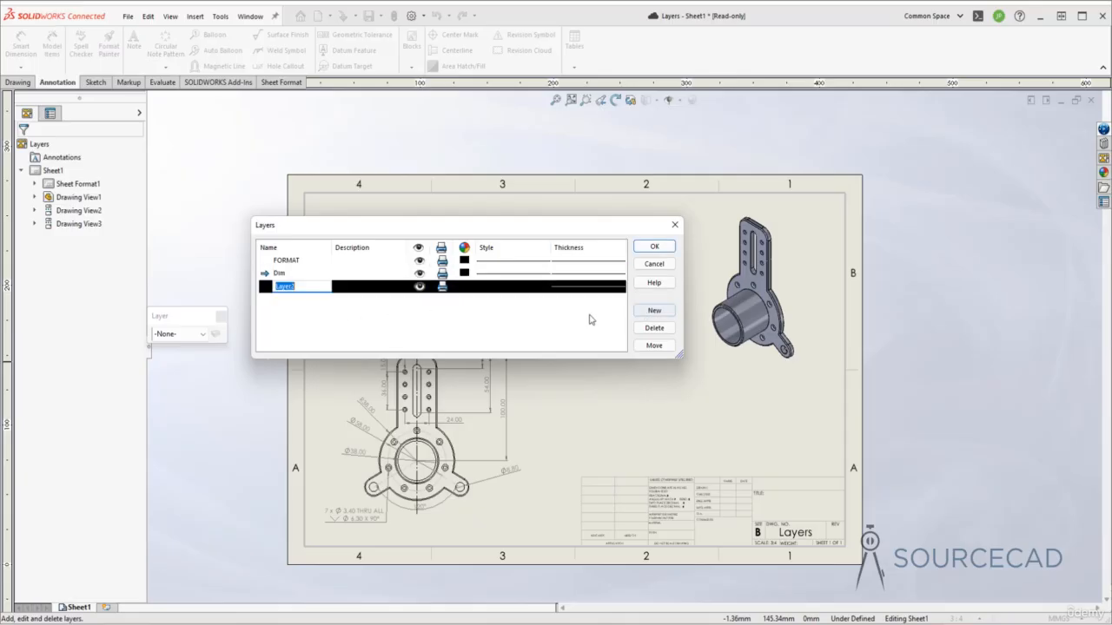
type("Const")
key("Return")
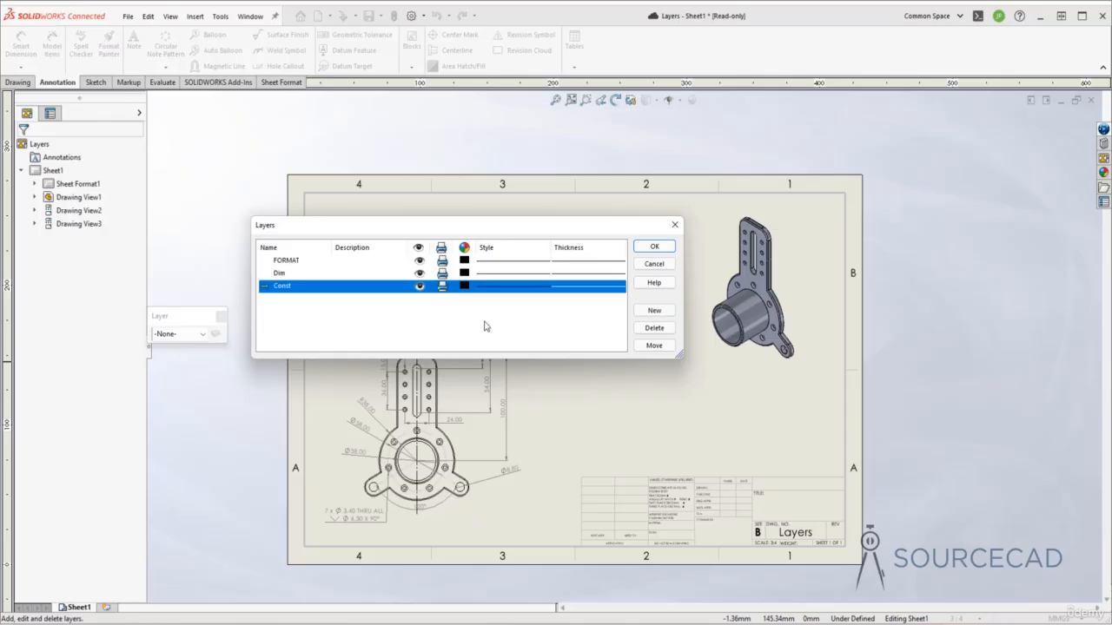
Step: Make FORMAT the active layer after briefly activating Dim
left_click(268, 273)
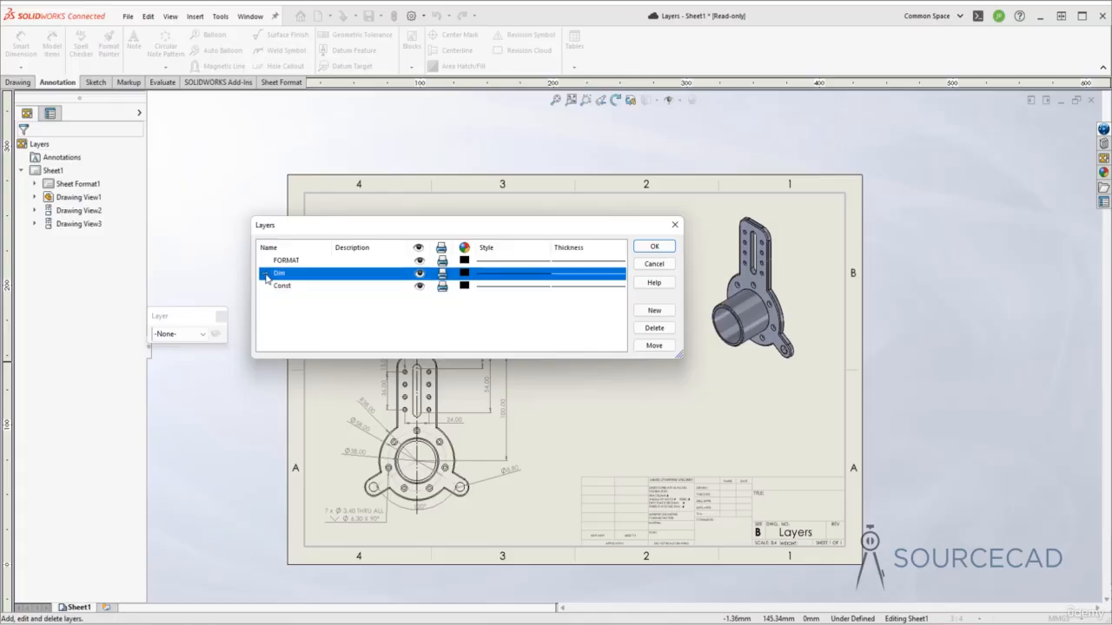
left_click(267, 261)
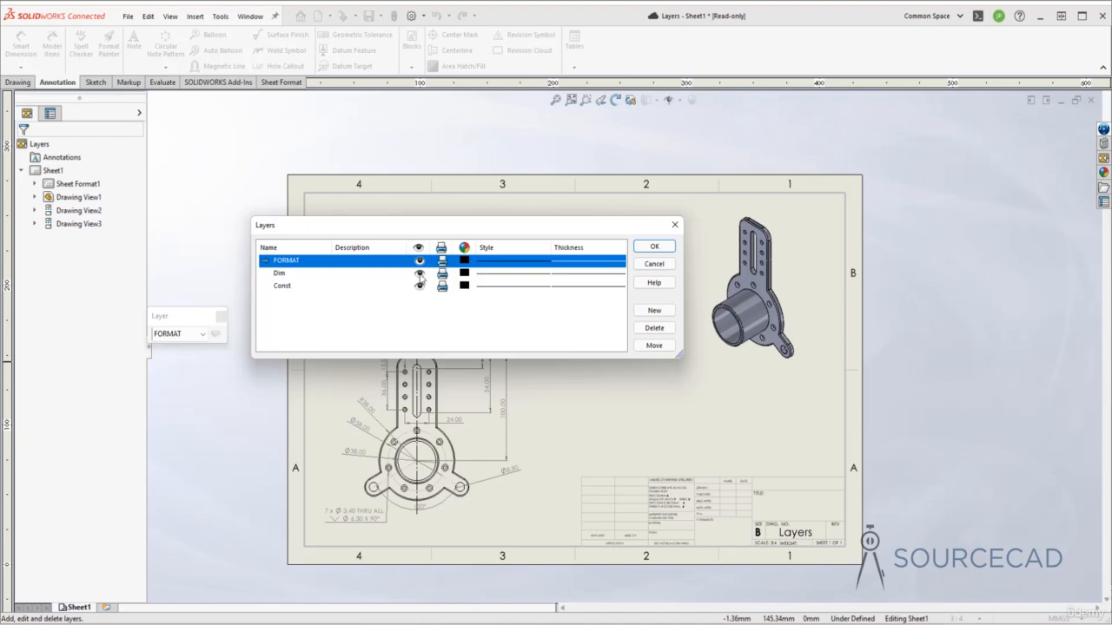
Step: Toggle the Dim layer's visibility off and back on, and try its print setting
left_click(419, 274)
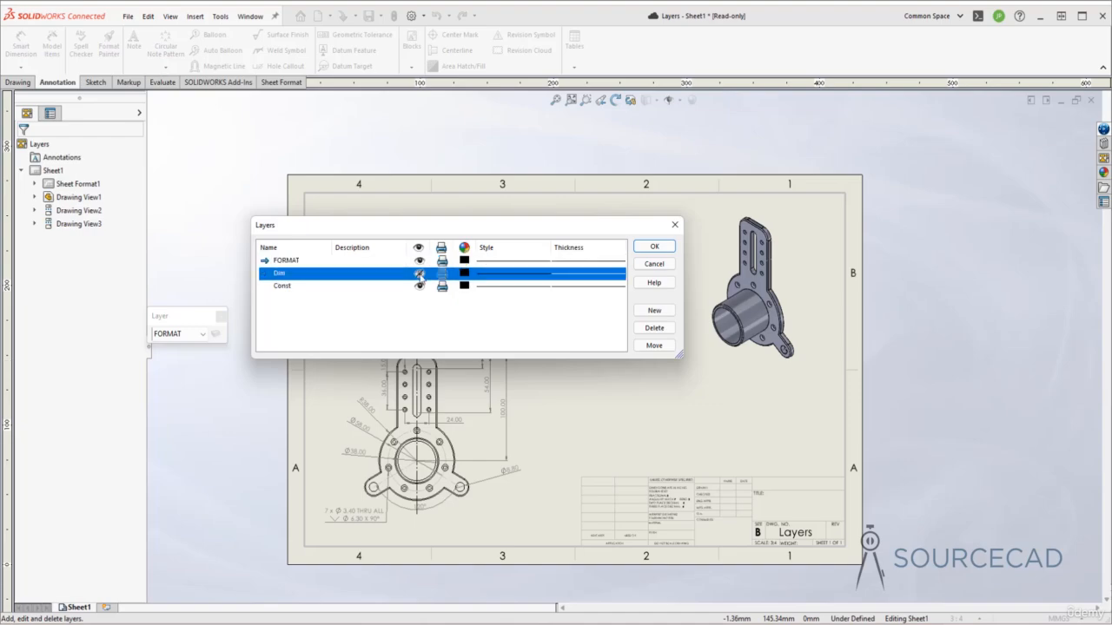
left_click(419, 274)
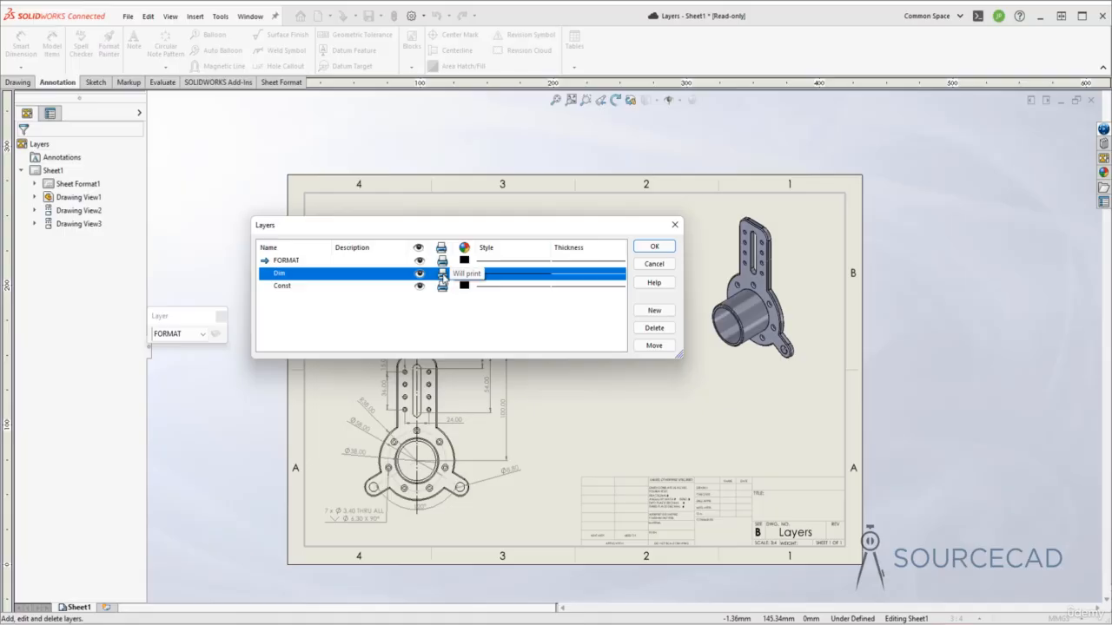
left_click(443, 274)
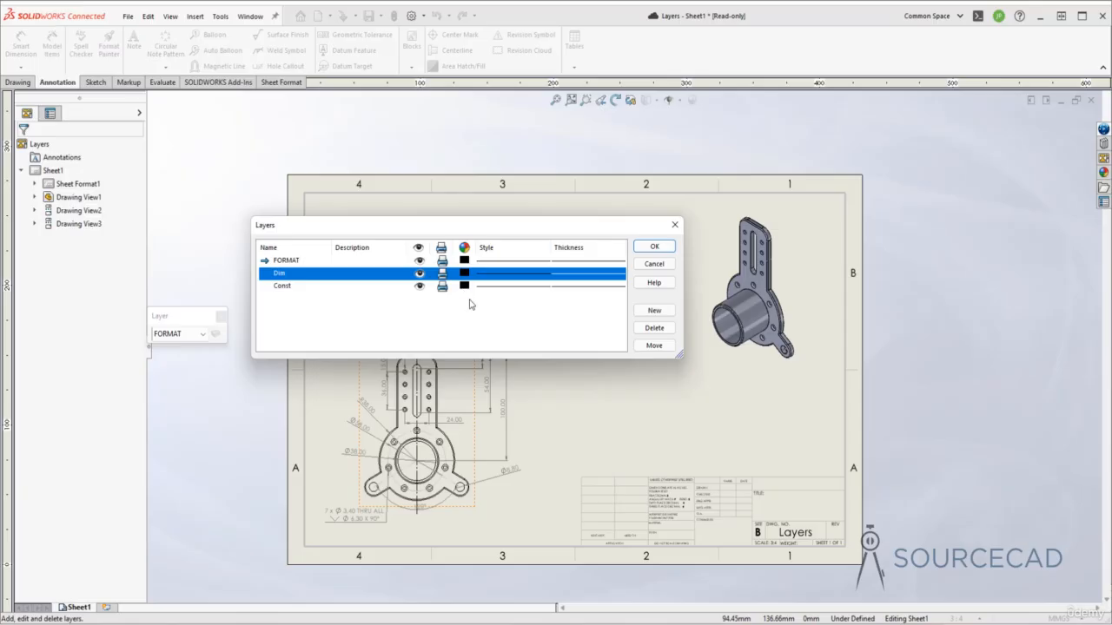
Step: Set the Dim layer's color to red and the Const layer's color to green
left_click(466, 274)
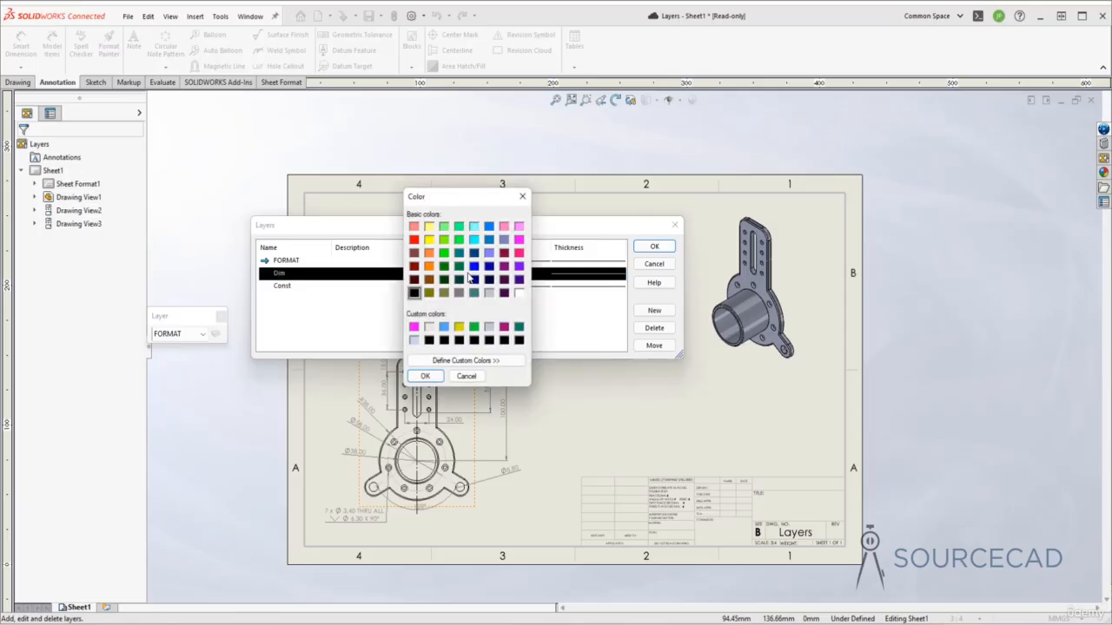
left_click(414, 240)
left_click(425, 376)
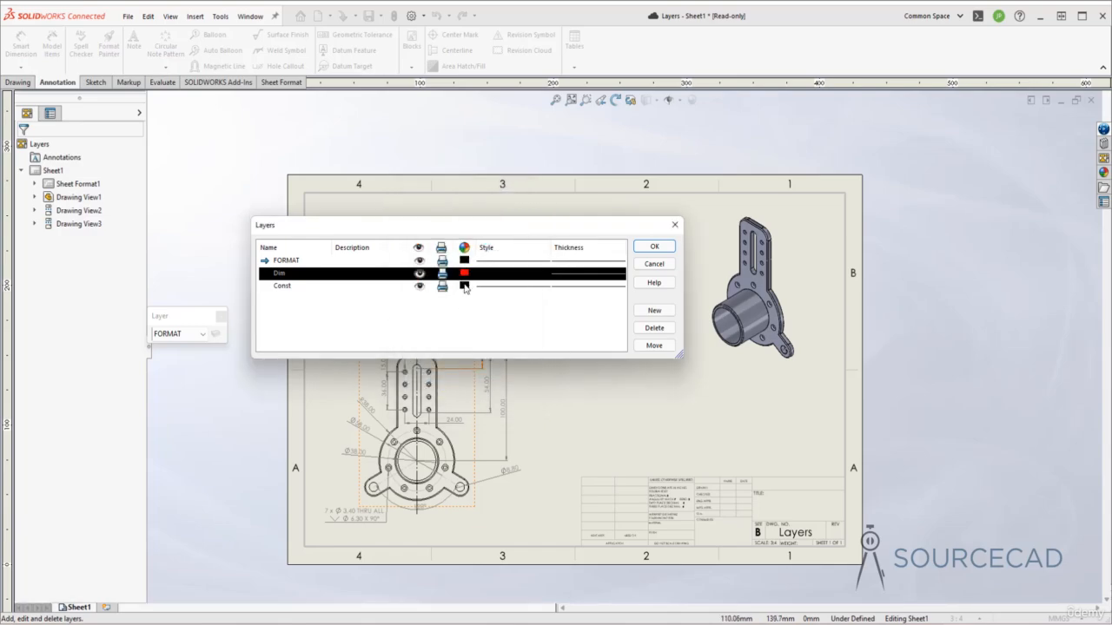
left_click(465, 286)
left_click(465, 287)
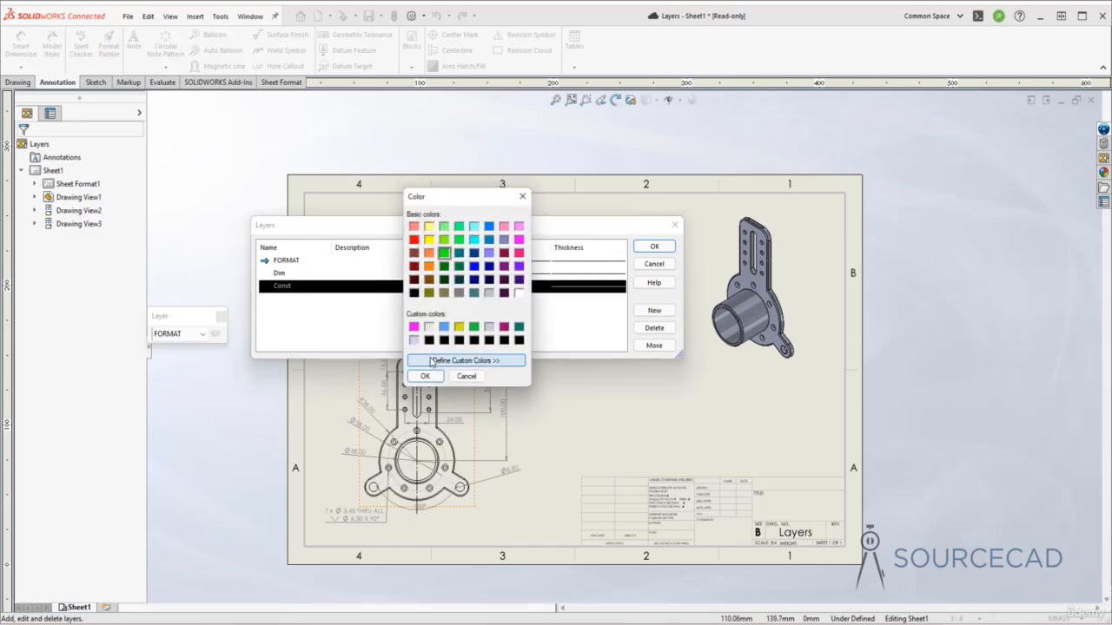
left_click(425, 376)
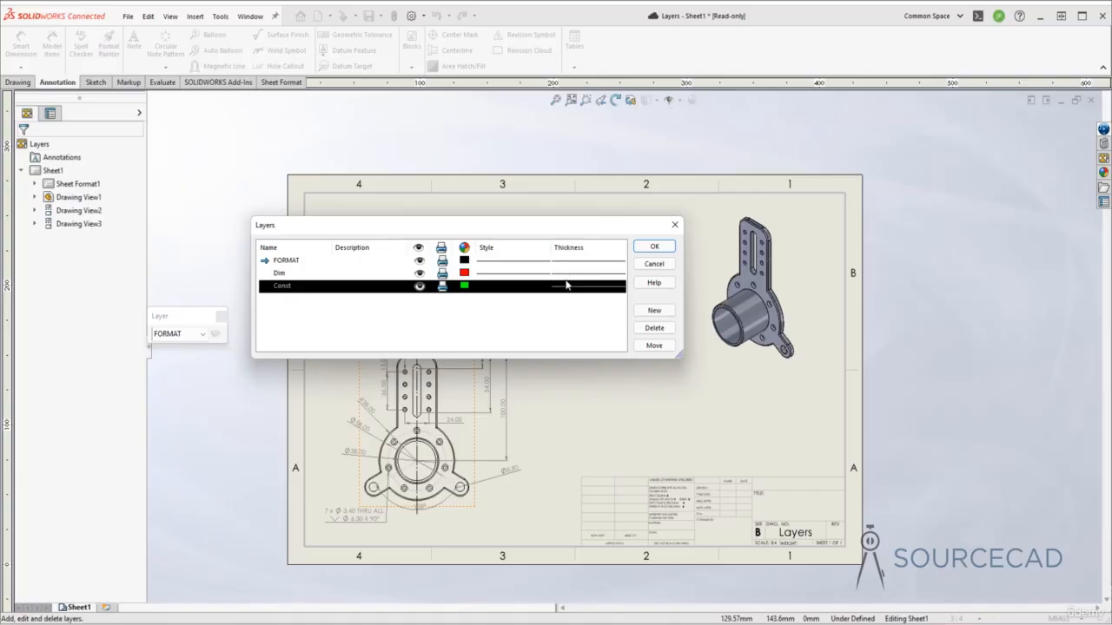
Step: Review the line style and thickness options for the Const layer and accept the layer settings
left_click(520, 286)
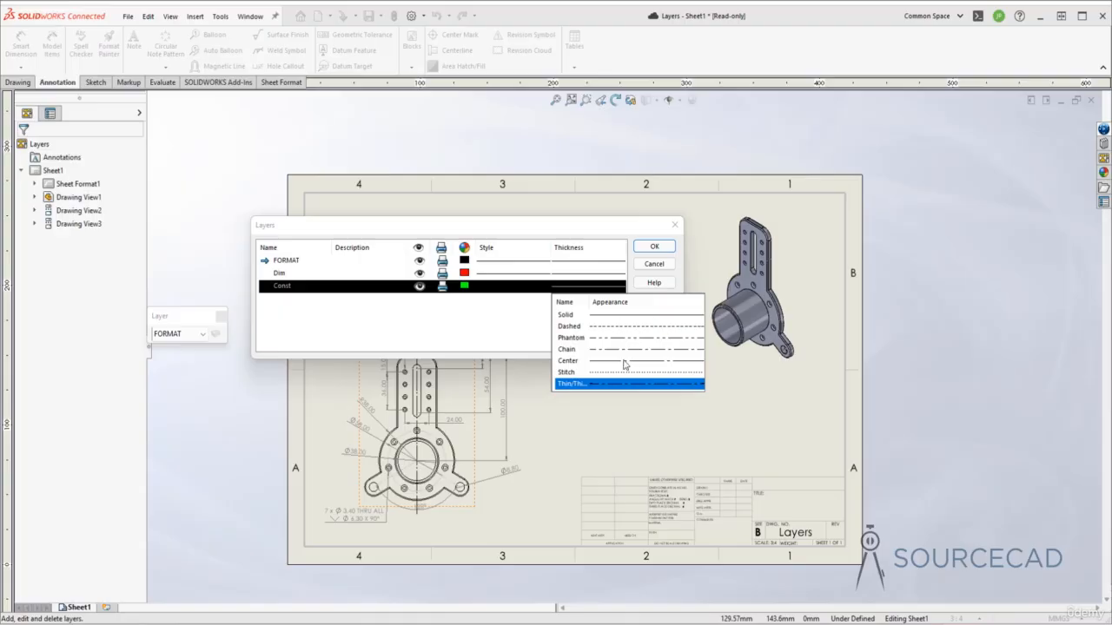
left_click(454, 325)
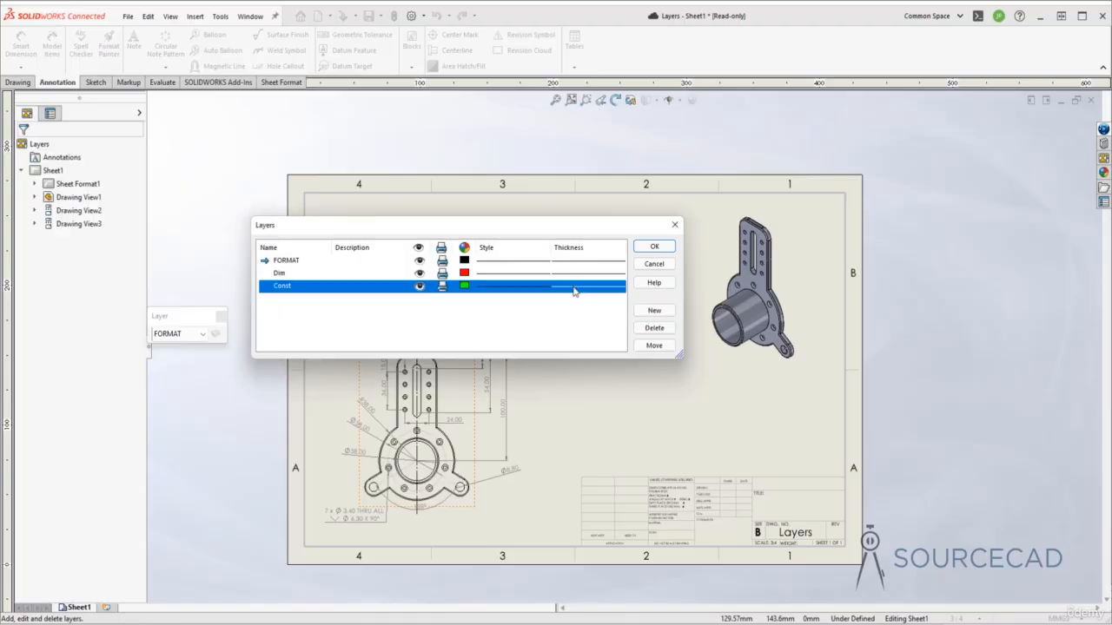
left_click(576, 288)
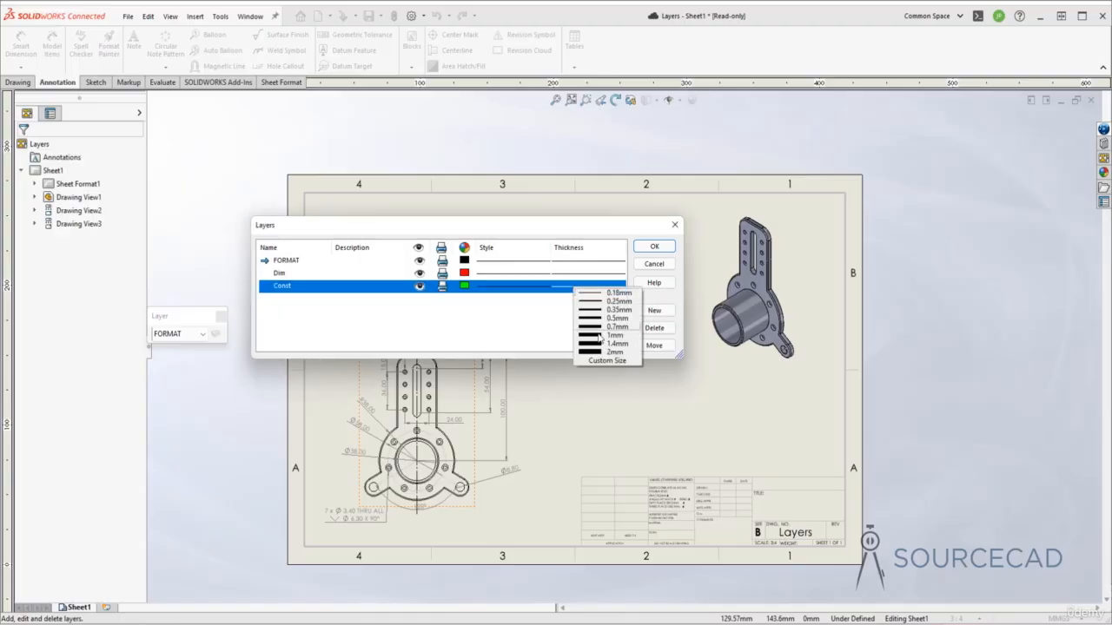
left_click(534, 332)
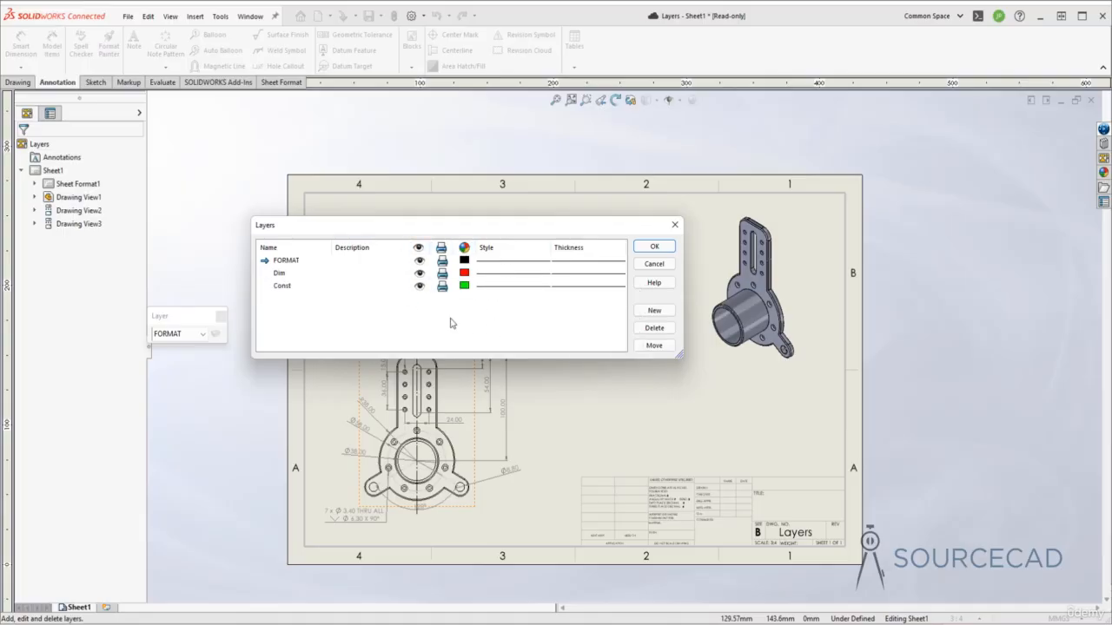
left_click(653, 247)
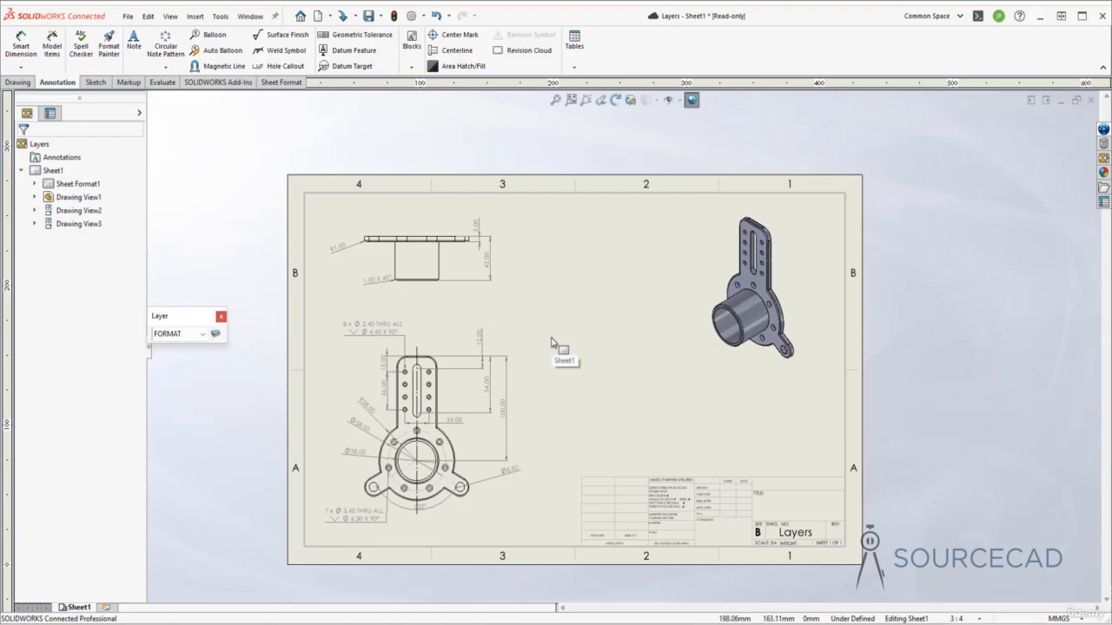
Step: Check the list of available layers and close the Layer toolbar
left_click(197, 334)
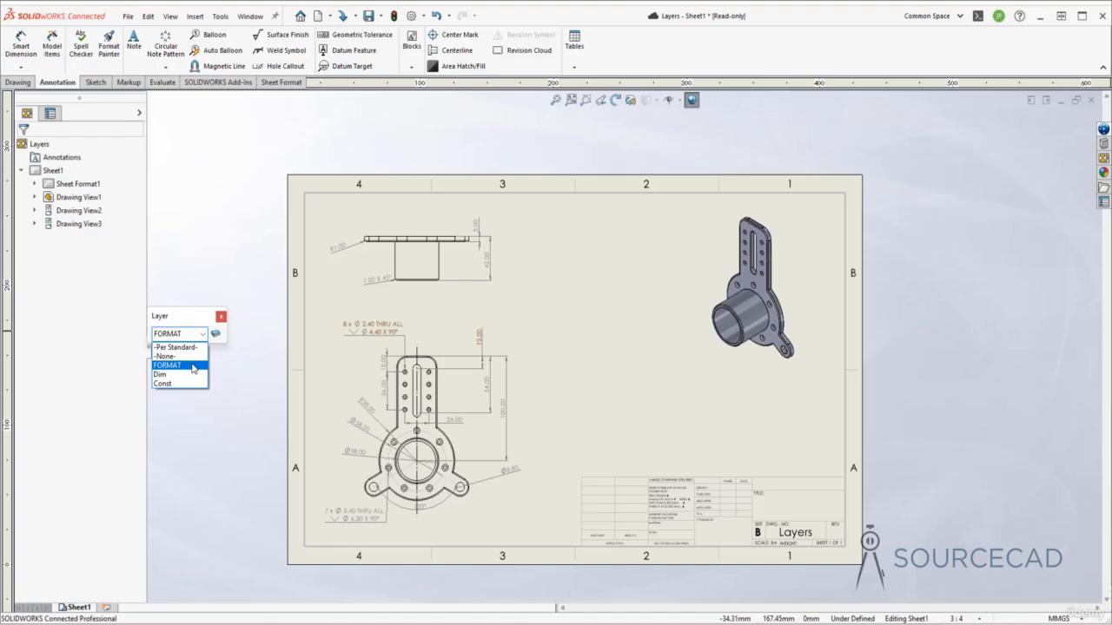
left_click(188, 319)
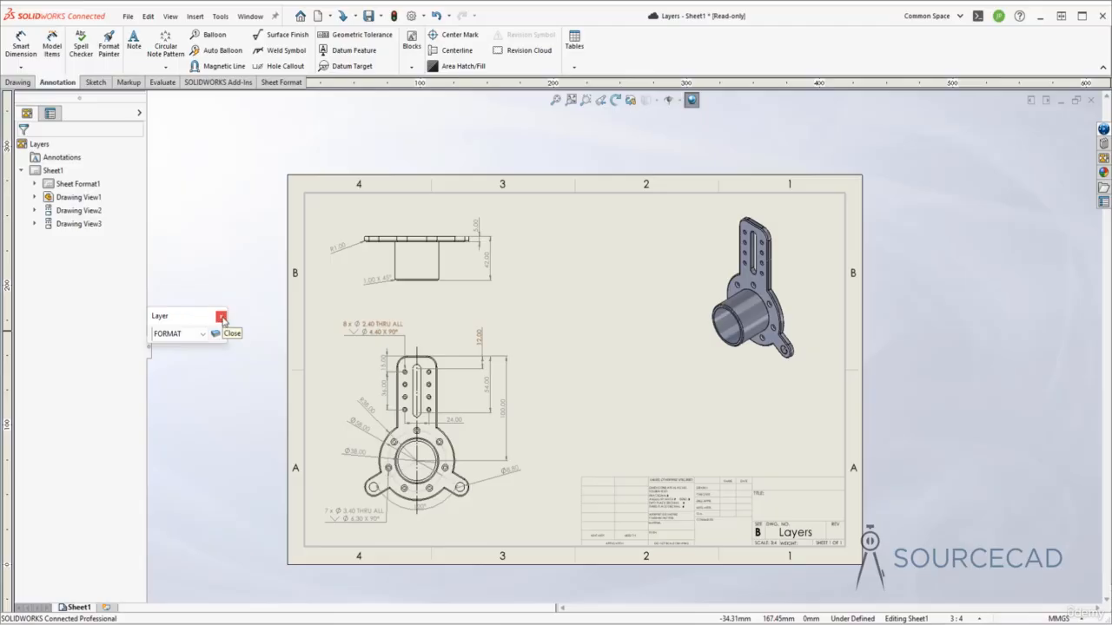
left_click(222, 317)
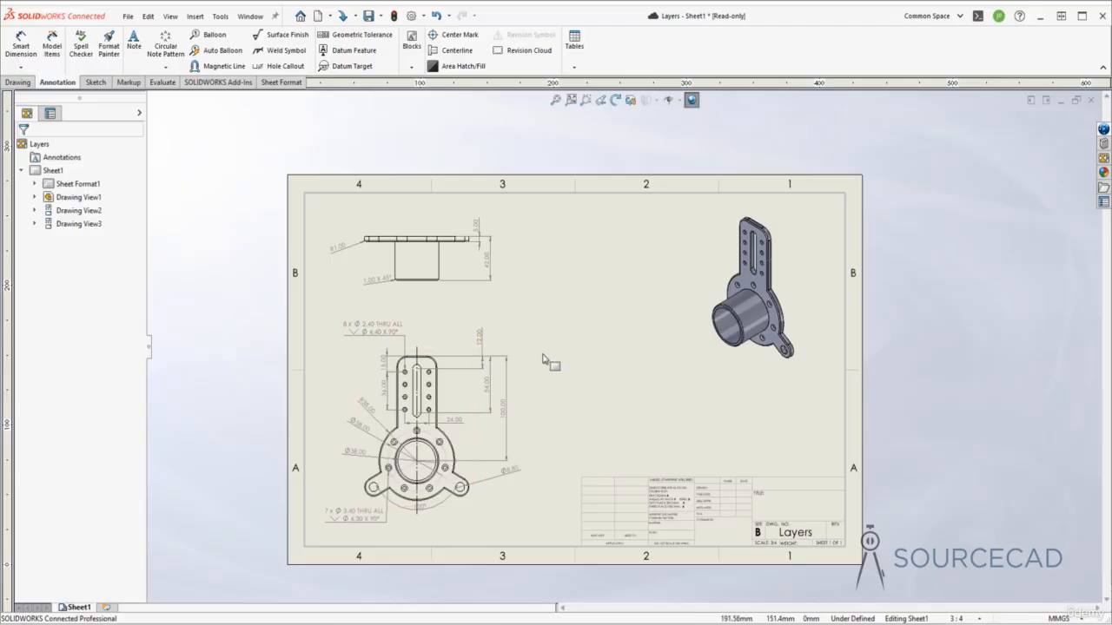
Step: Assign the five vertical dimensions along the right side of the upper flange view and the lower front view to the Dim layer
middle_click_drag(540, 356, 530, 319)
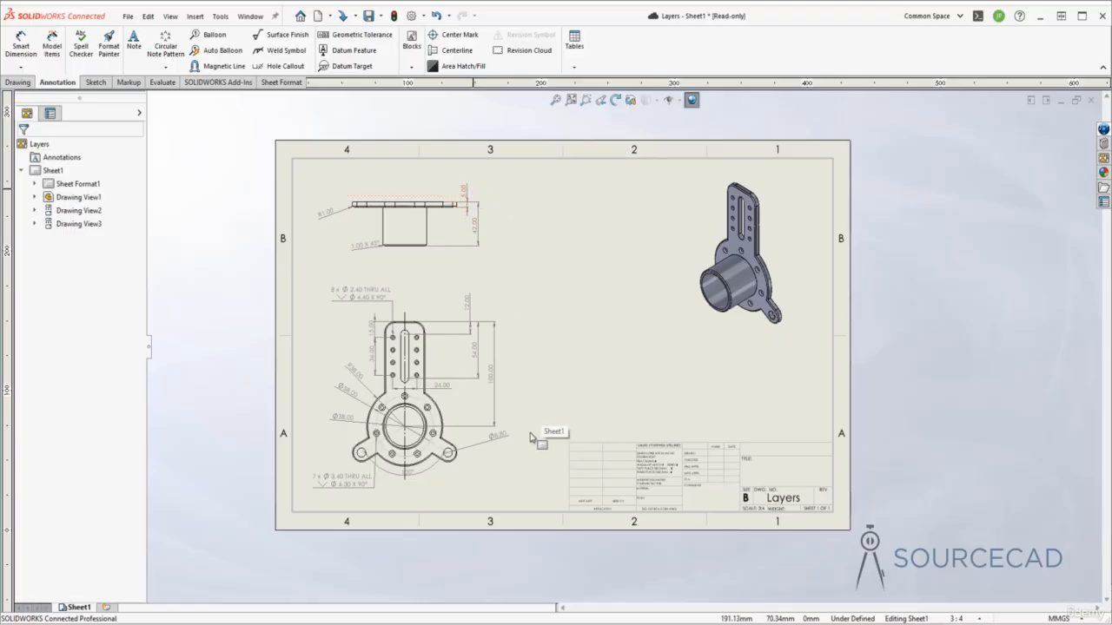
left_click(465, 199)
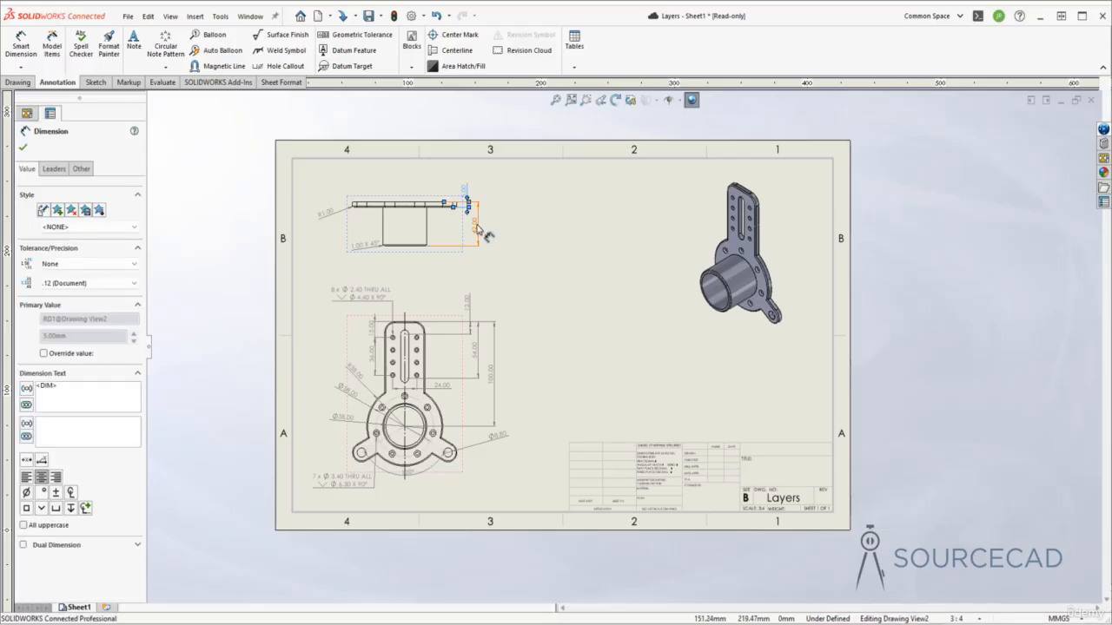
left_click(475, 224, "ctrl")
left_click(470, 313, "ctrl")
left_click(476, 350, "ctrl")
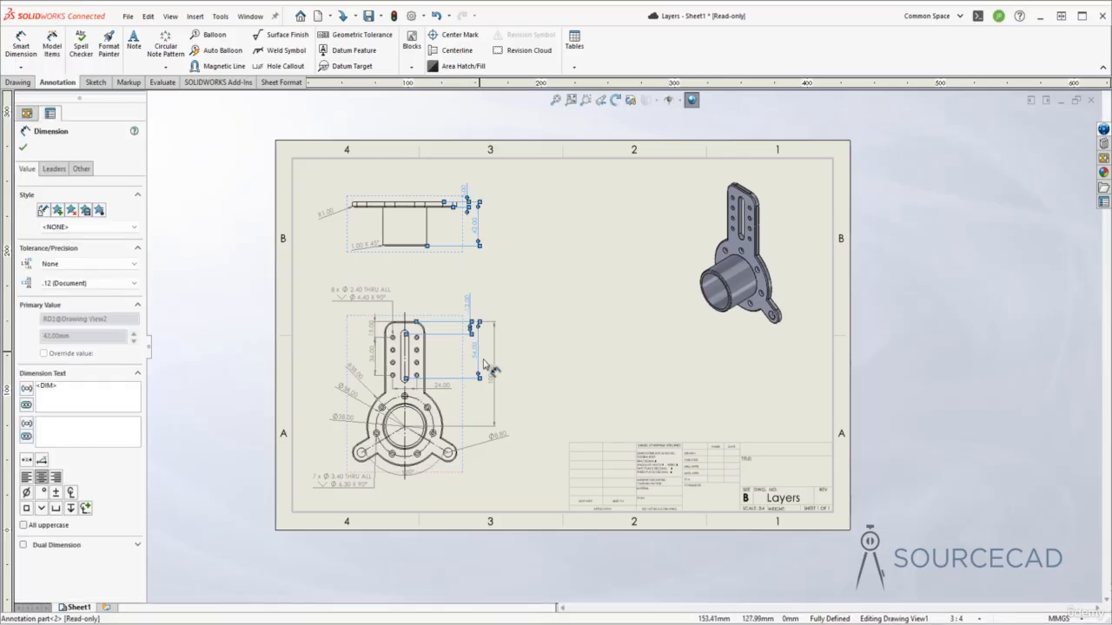
left_click(491, 377, "ctrl")
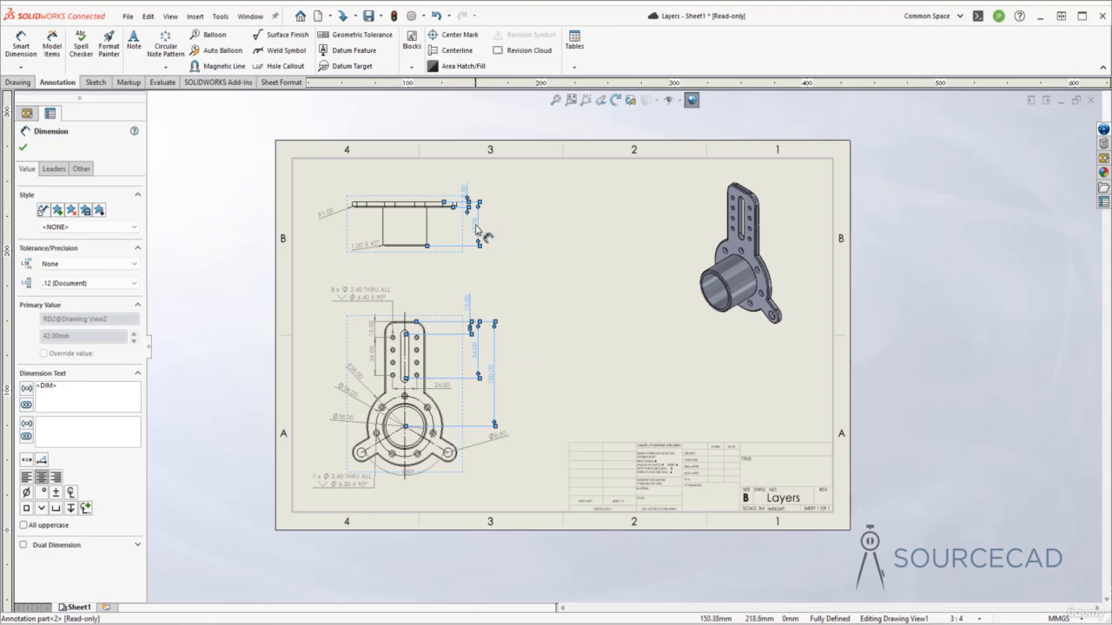
right_click(477, 230)
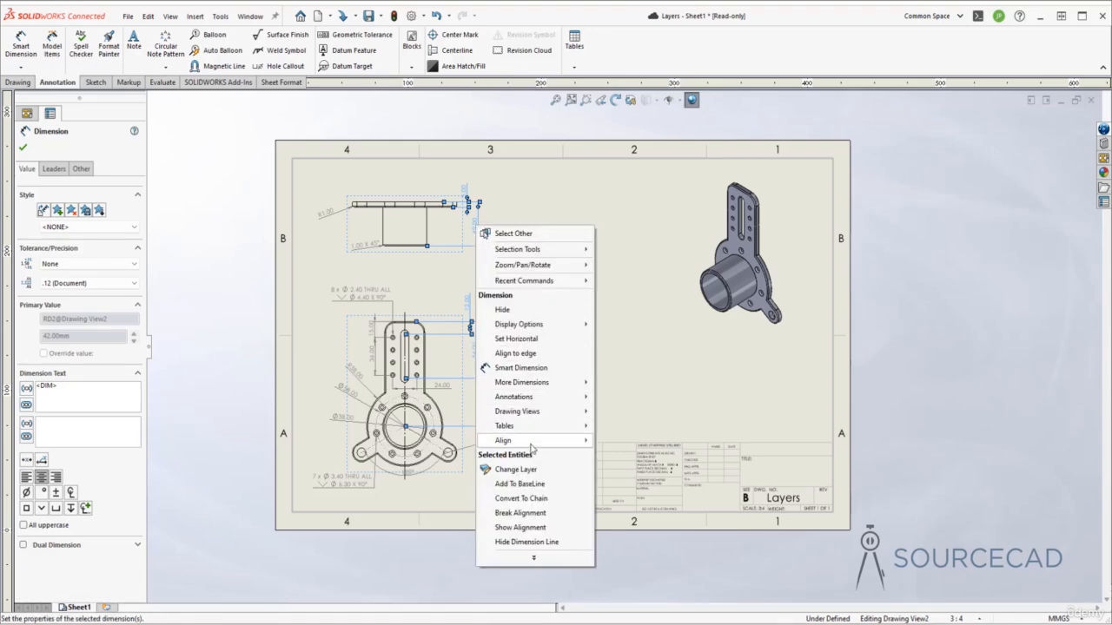
left_click(537, 470)
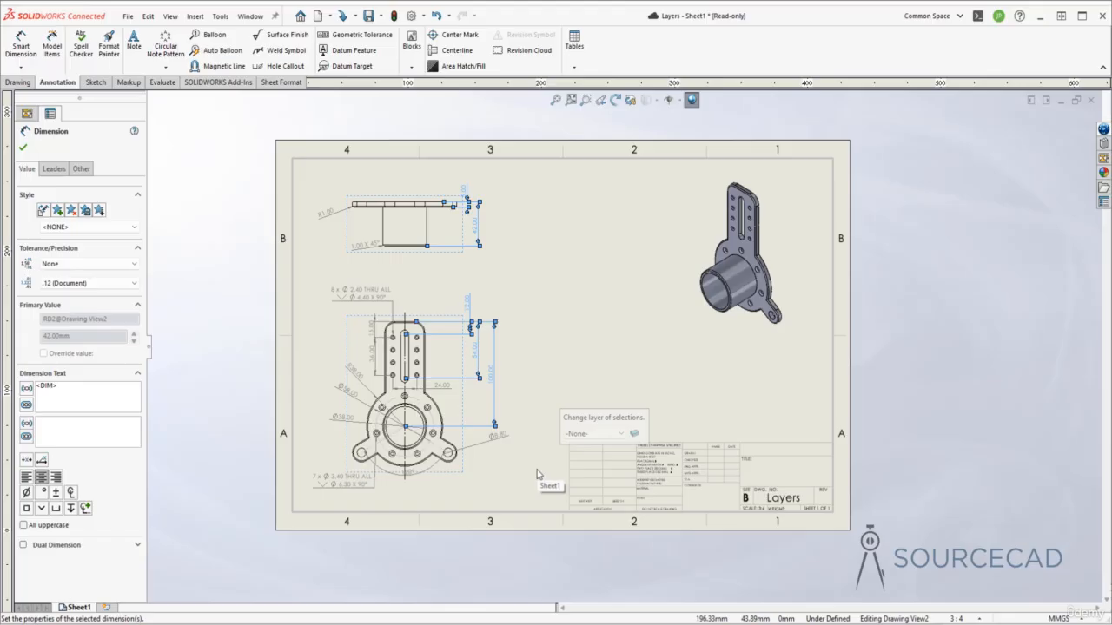
left_click(594, 435)
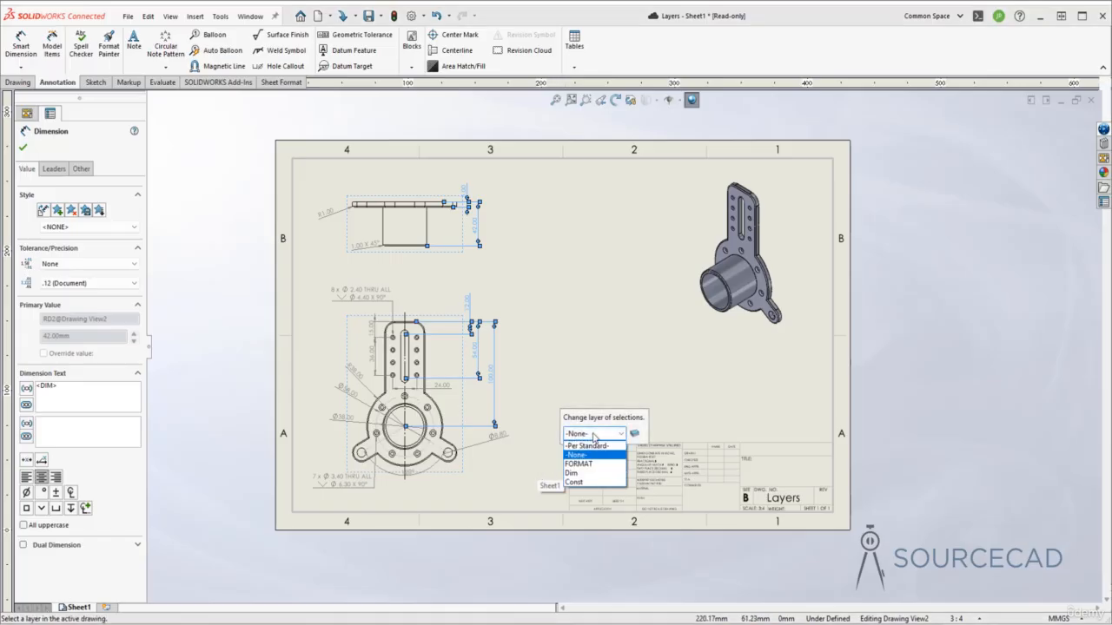
left_click(596, 473)
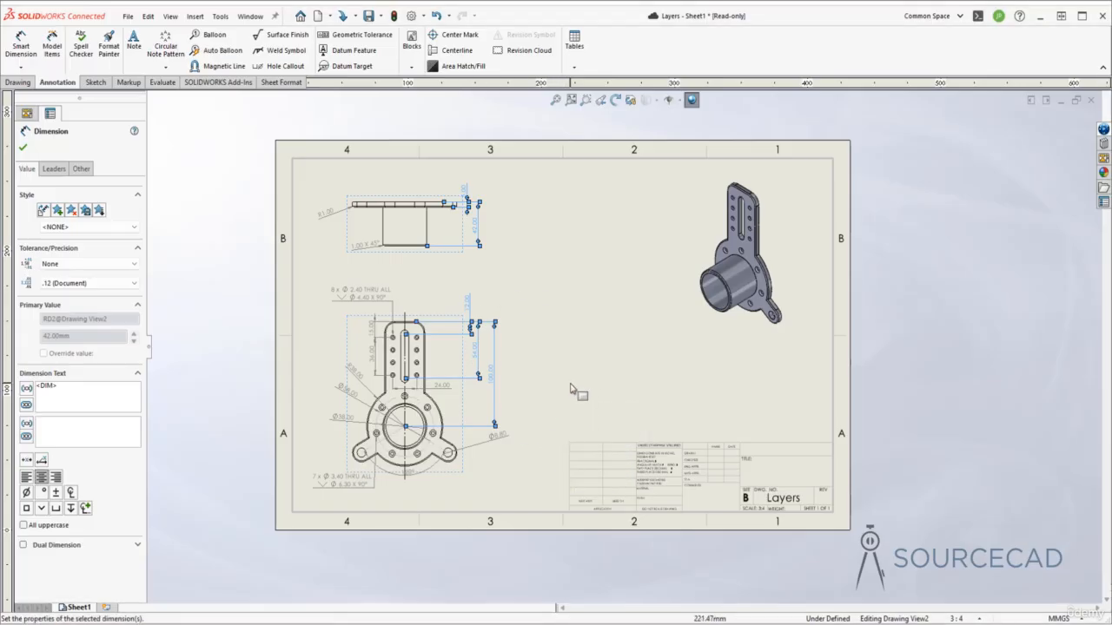
left_click(567, 244)
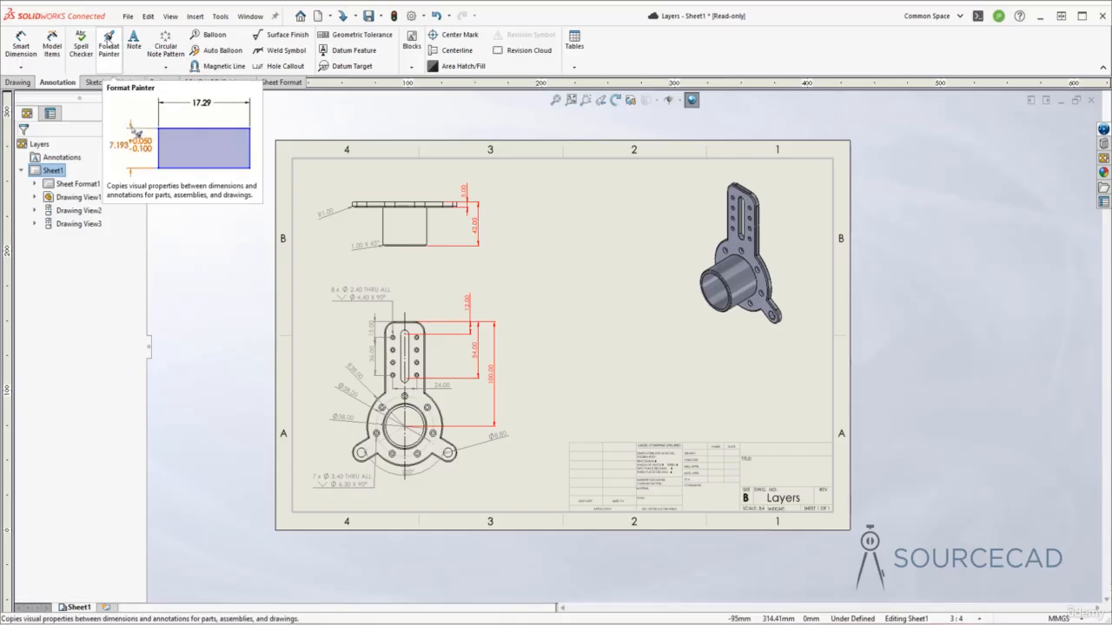
Step: Use Format Painter to copy the 42.00 height dimension's format to the radius and chamfer dimensions of the upper flange view
left_click(109, 41)
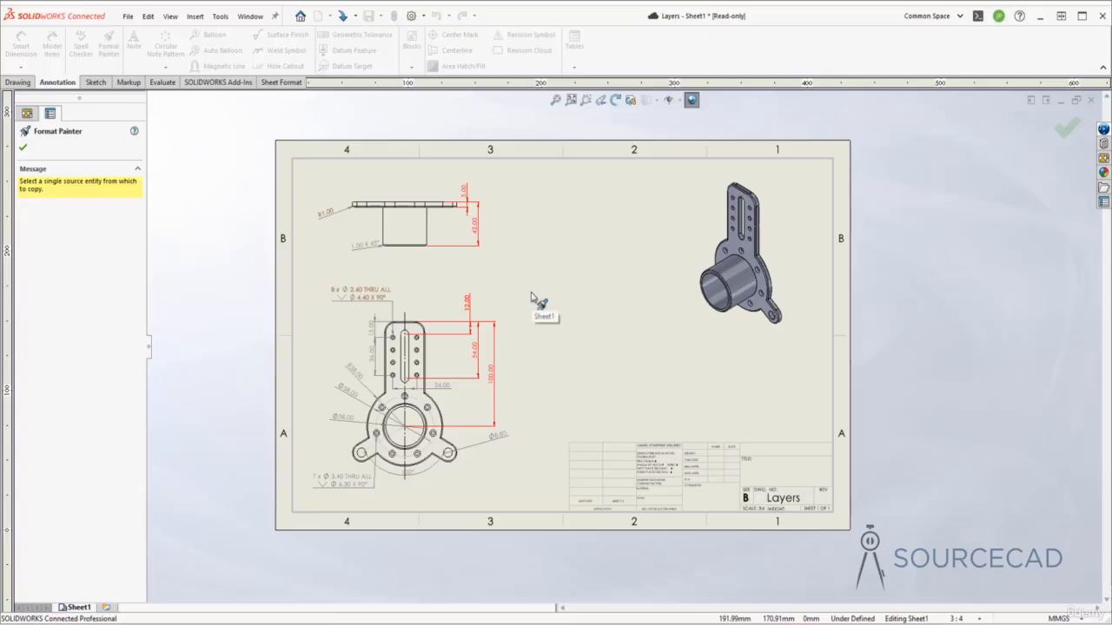
left_click(480, 229)
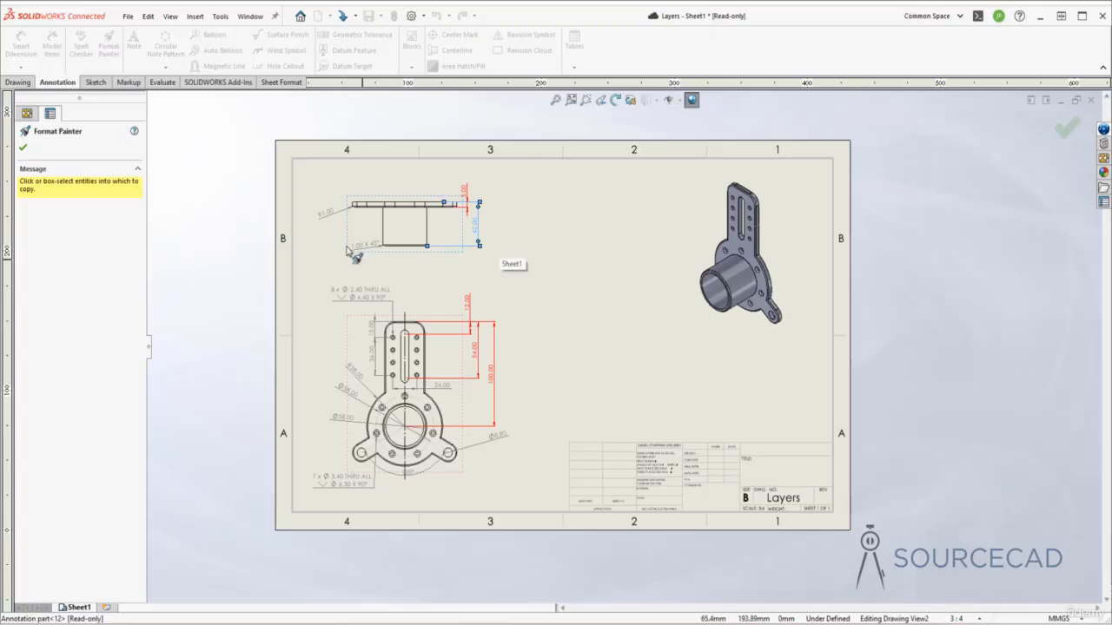
left_click(326, 213)
left_click(365, 248)
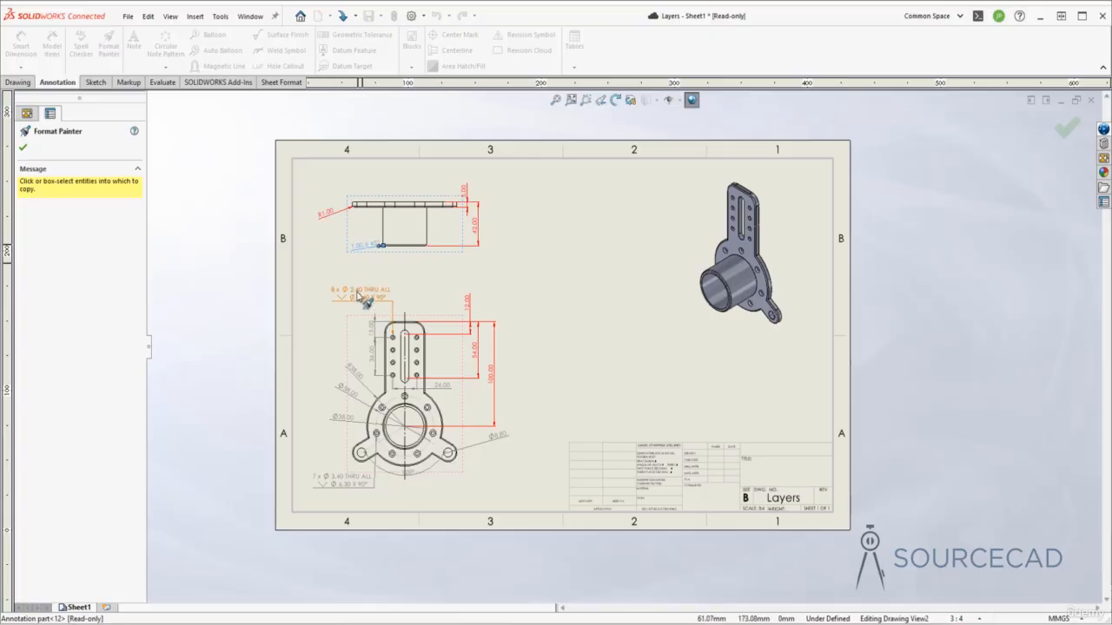
Step: Copy the same dimension format to all remaining gray dimensions and hole callouts of the lower front view, and finish Format Painter
left_click(356, 294)
left_click(375, 344)
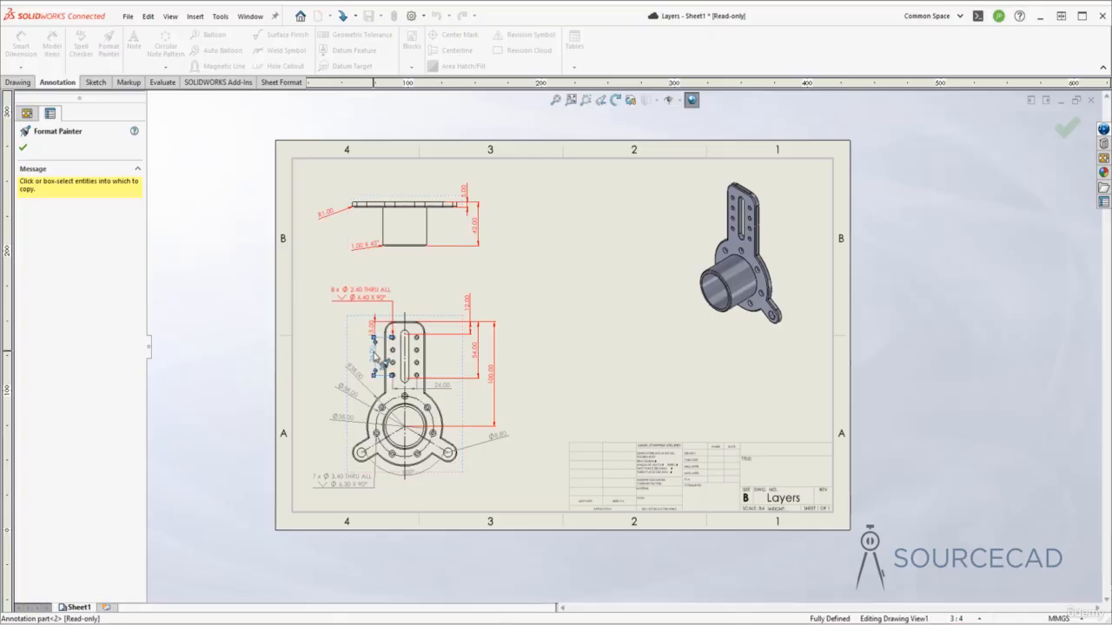
left_click(441, 384)
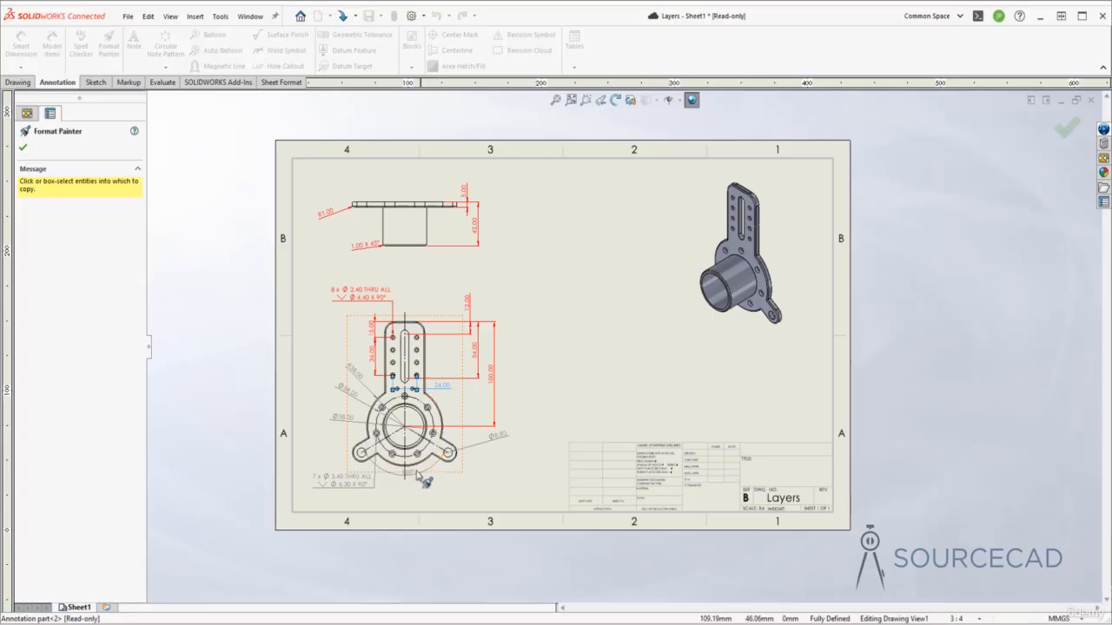
left_click(497, 436)
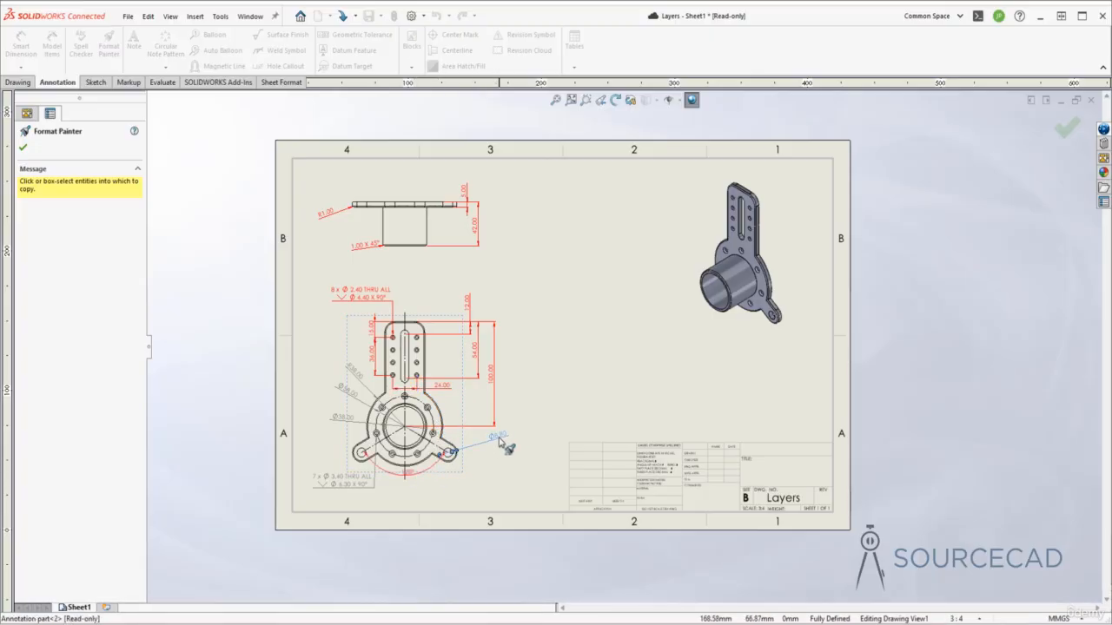
left_click(347, 477)
left_click(343, 418)
left_click(348, 393)
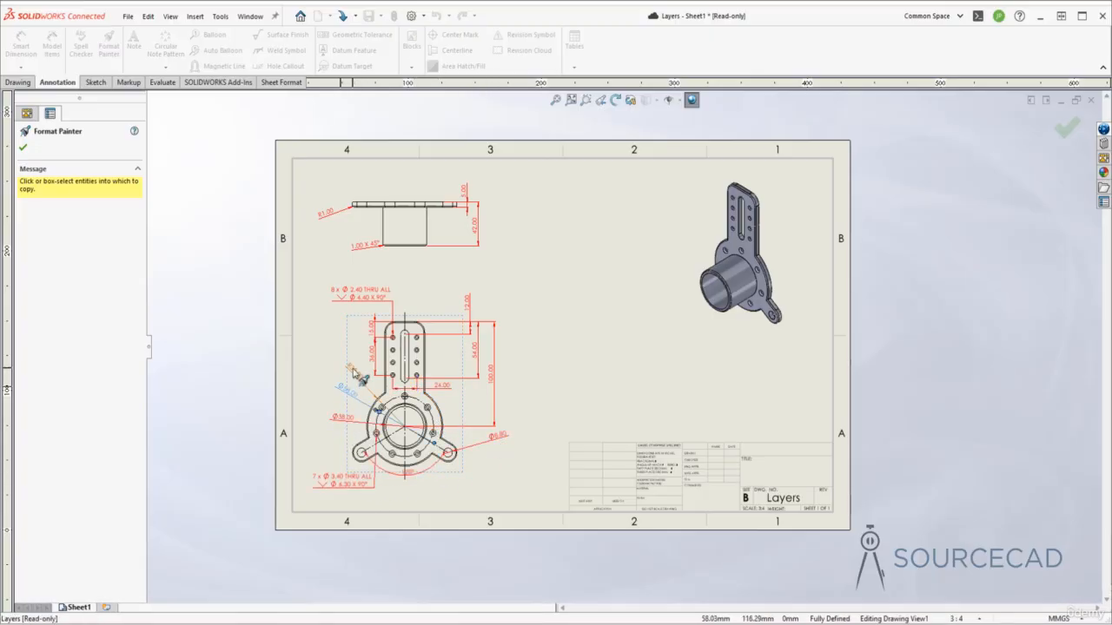
left_click(560, 336)
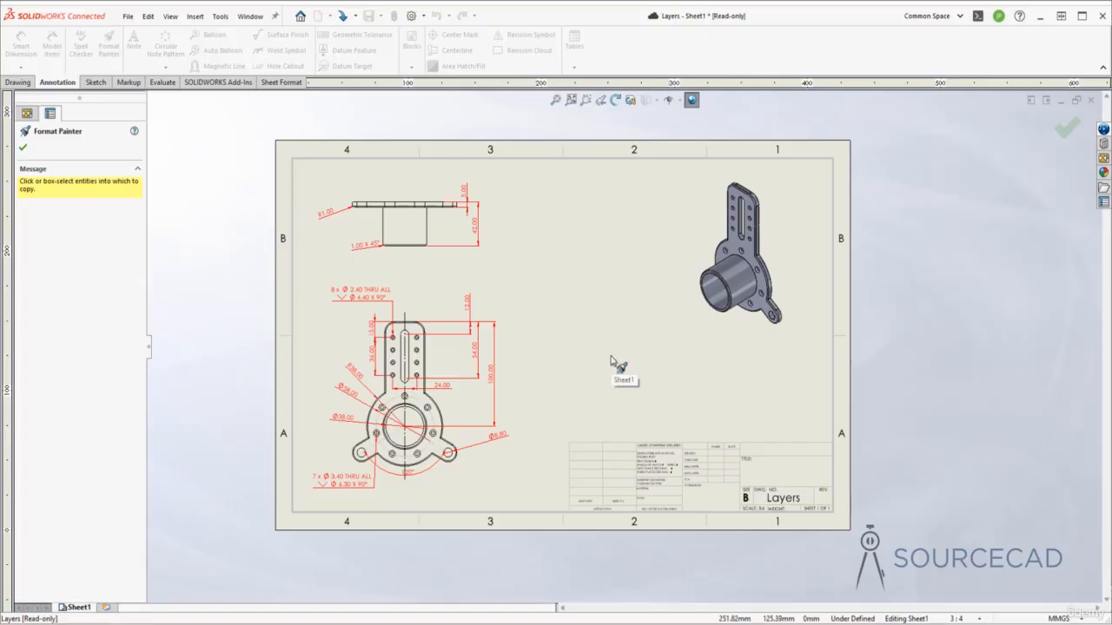
key("Escape")
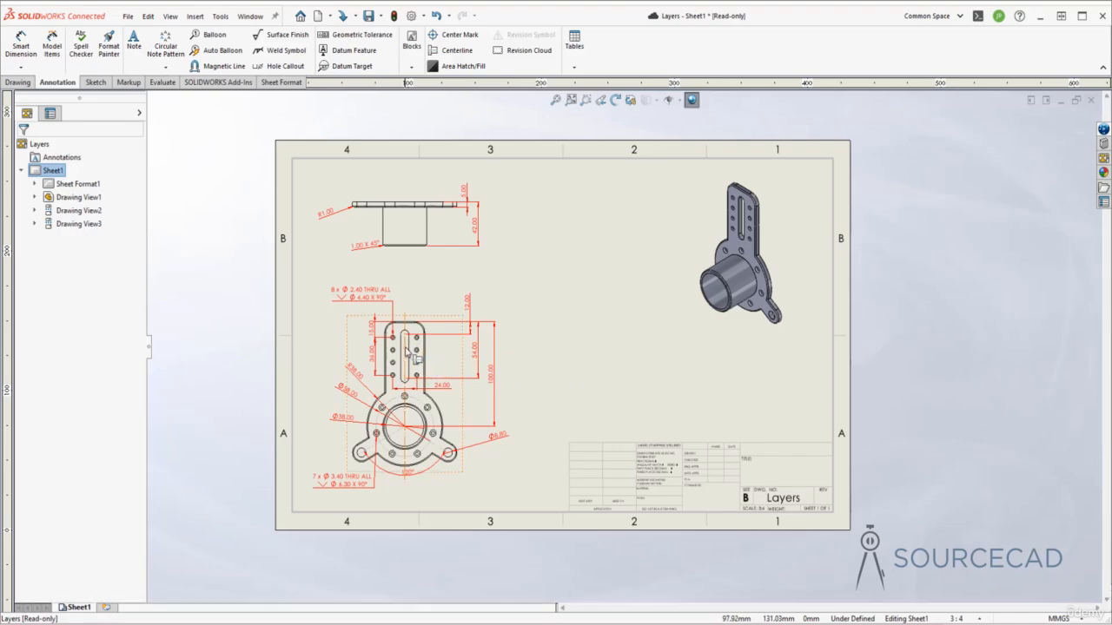
Step: Move the lower front view's vertical centerline, construction circle and two angled construction lines to the Const layer
left_click(405, 351)
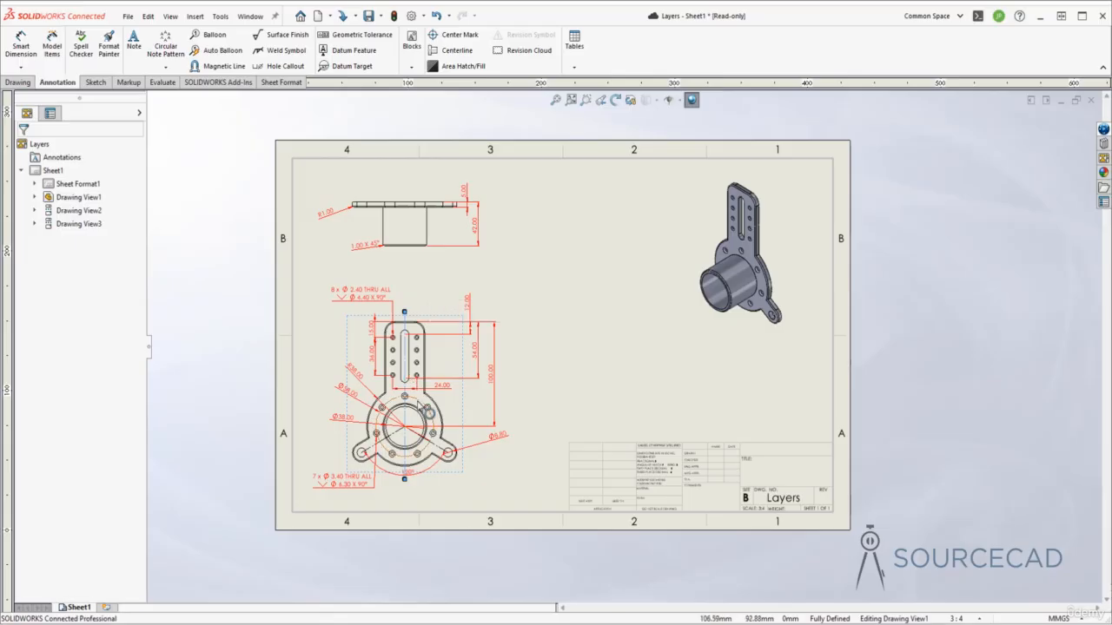
left_click(418, 426, "ctrl")
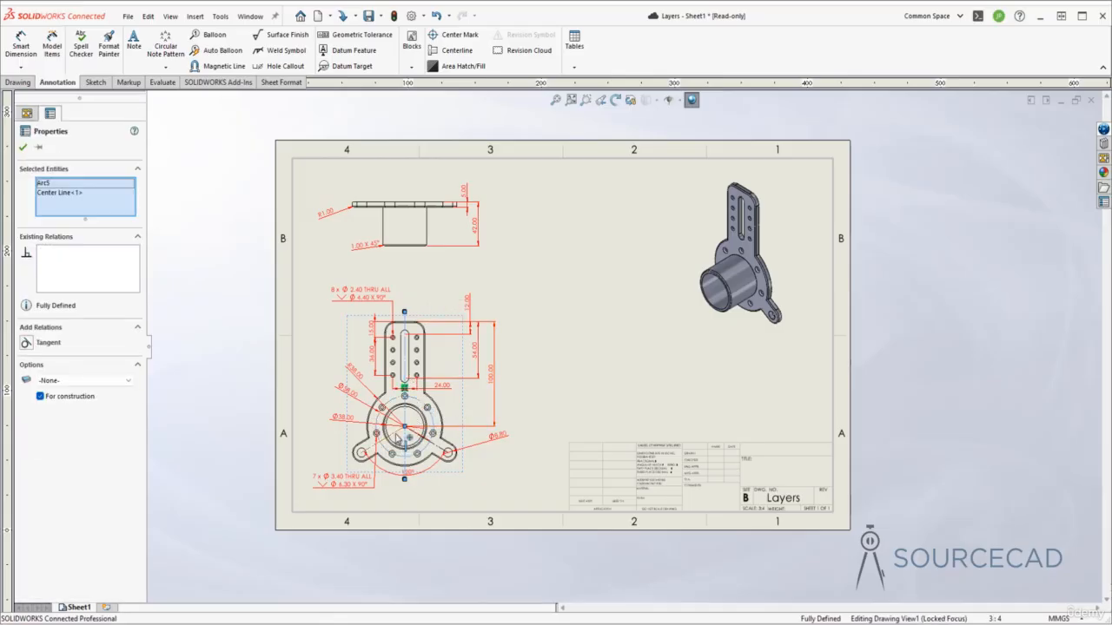
left_click(447, 454, "ctrl")
left_click(446, 454, "ctrl")
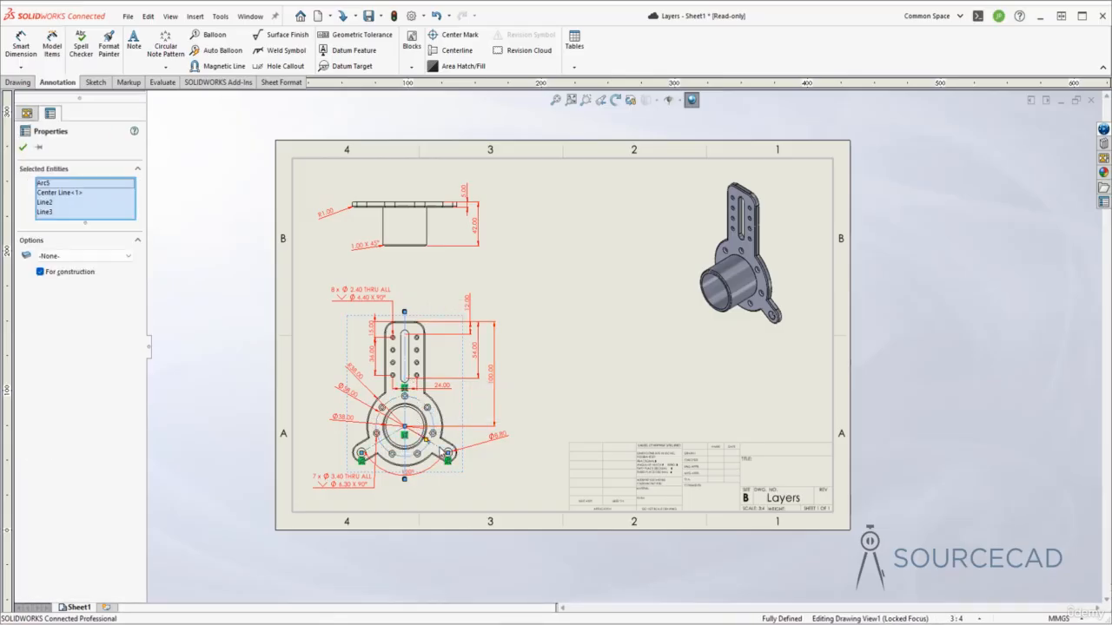
right_click(446, 454)
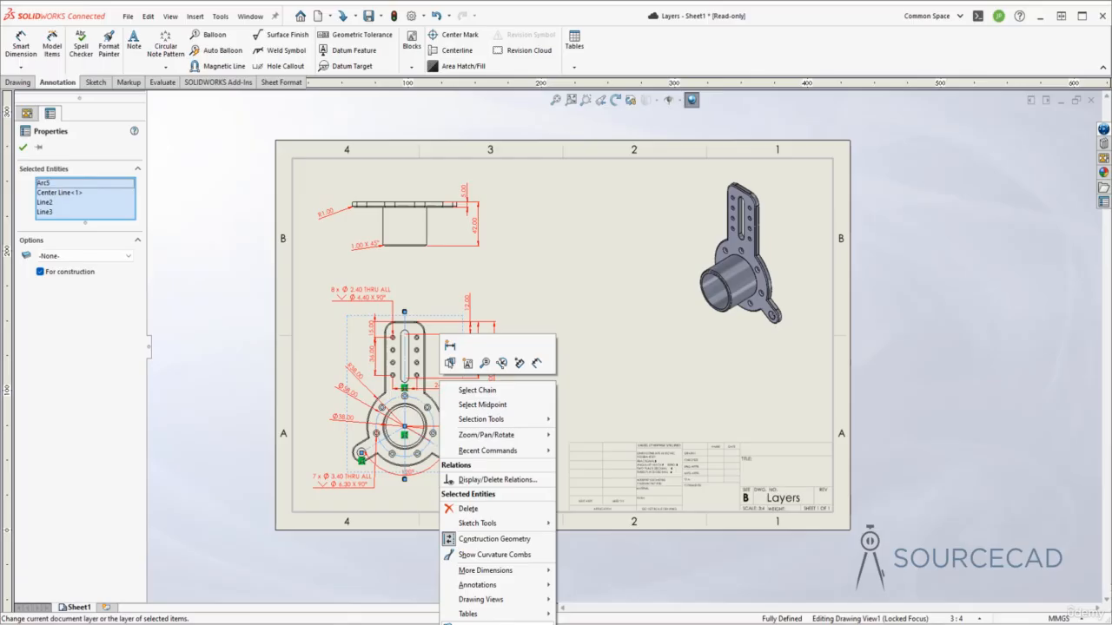
left_click(519, 622)
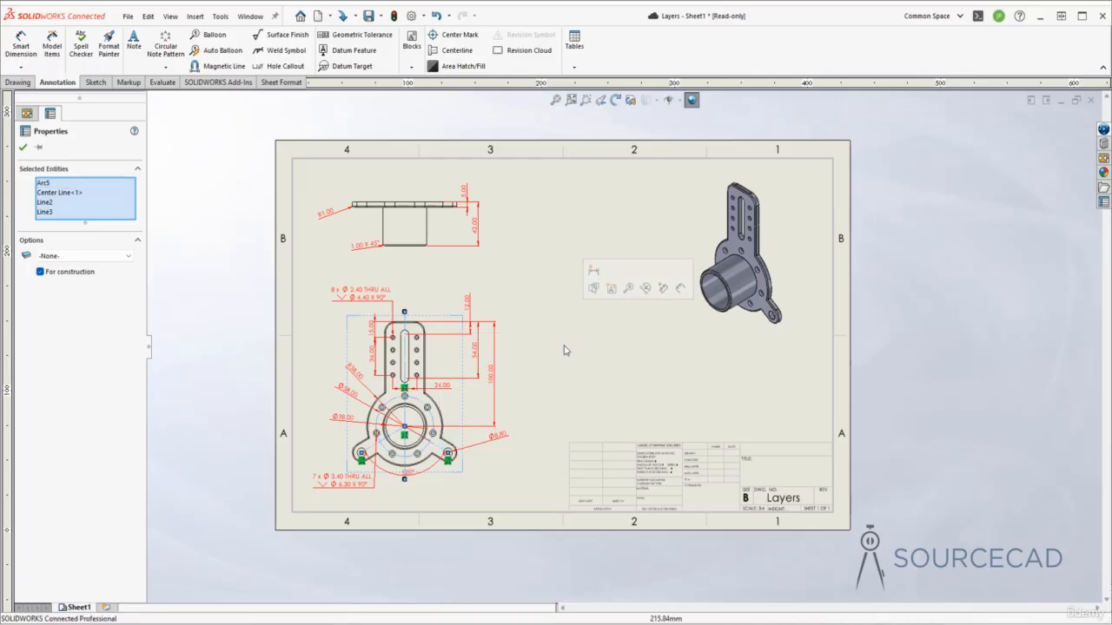
right_click(418, 405)
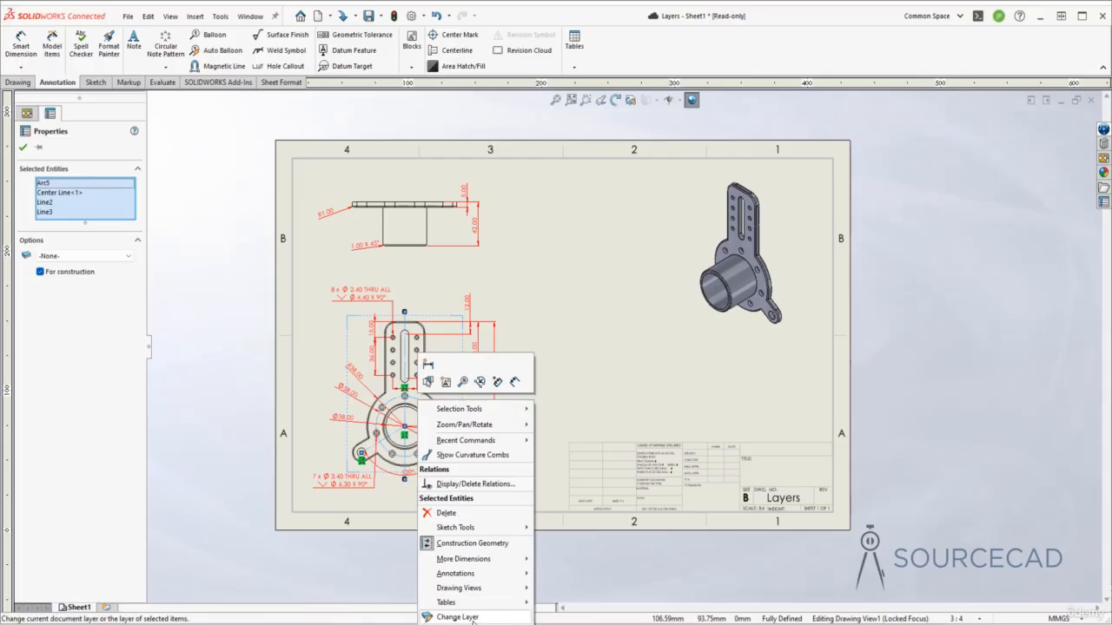
left_click(474, 618)
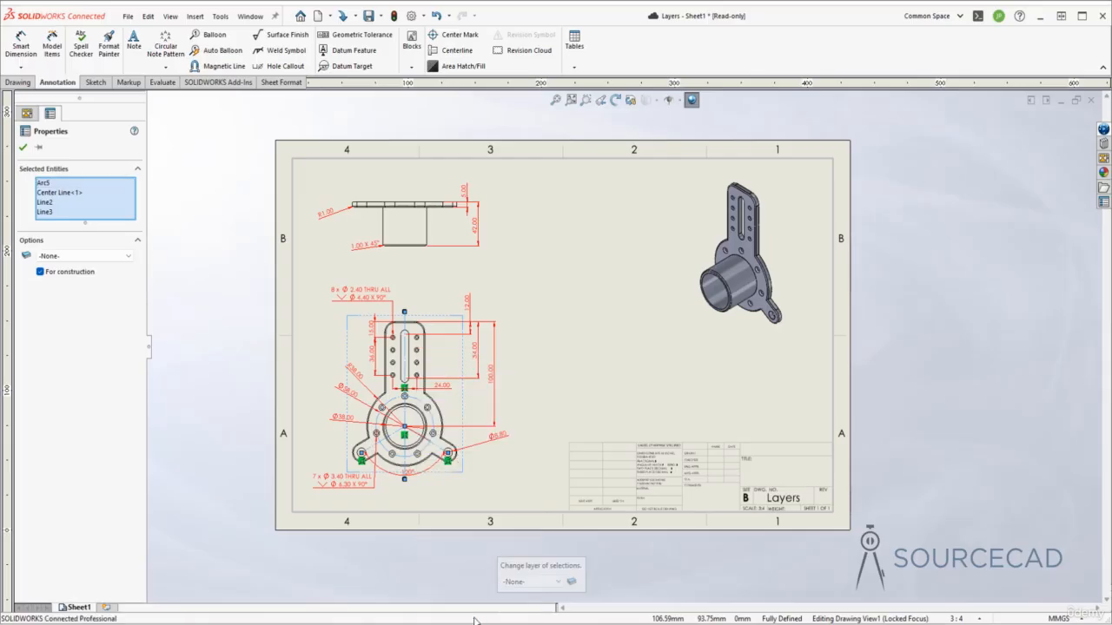
left_click(524, 582)
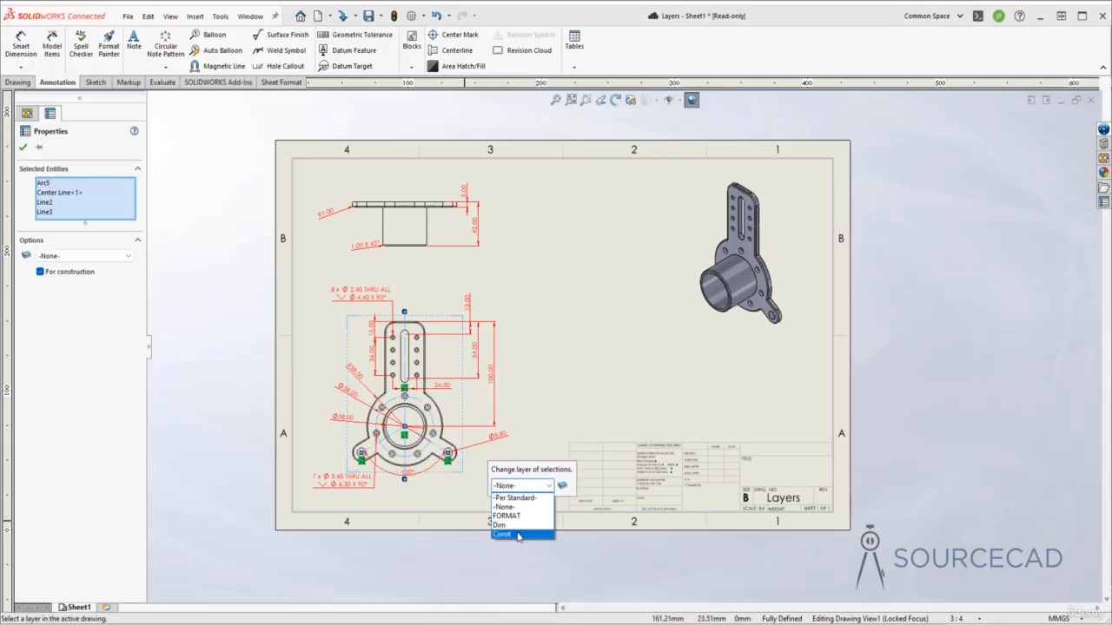
left_click(517, 535)
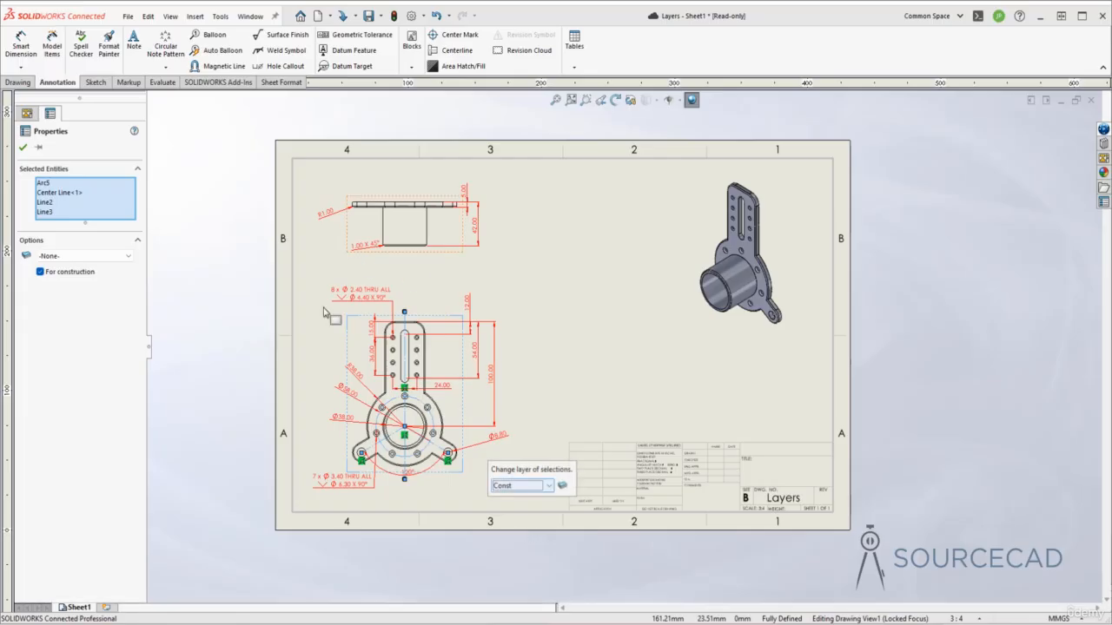
left_click(609, 348)
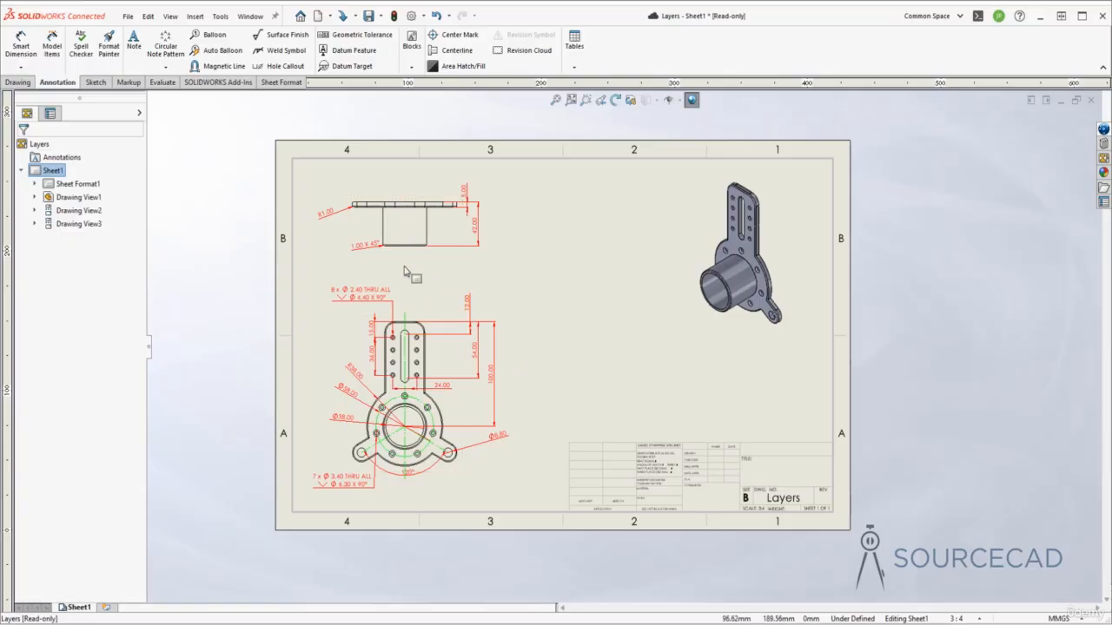
Step: Add a centerline through the cylinder in the upper flange view and extend it beyond the part outline
left_click(455, 50)
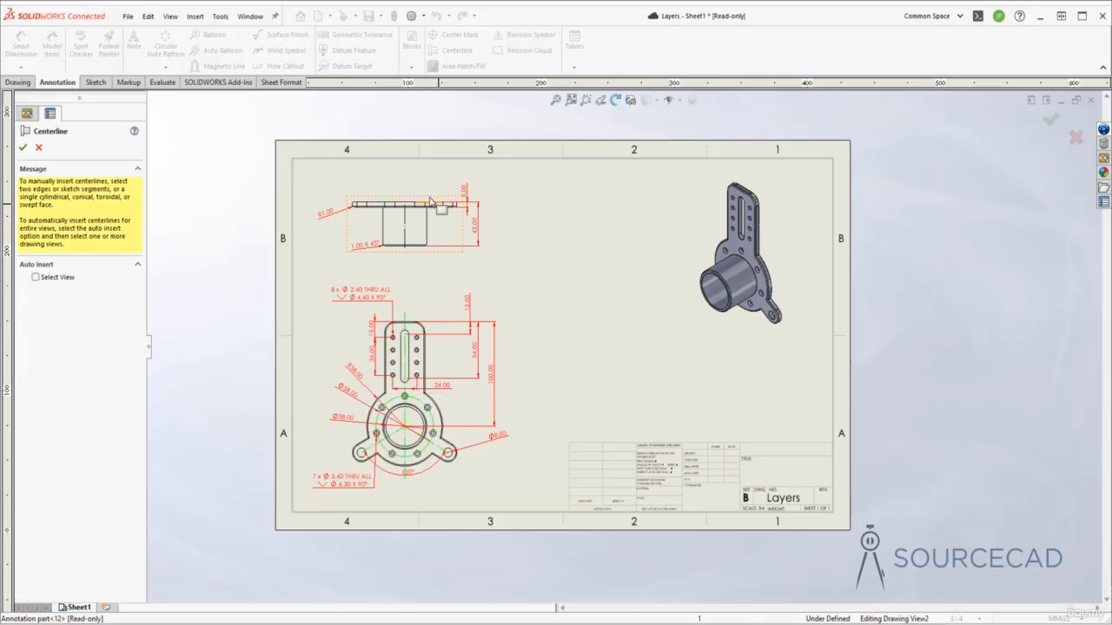
key("Escape")
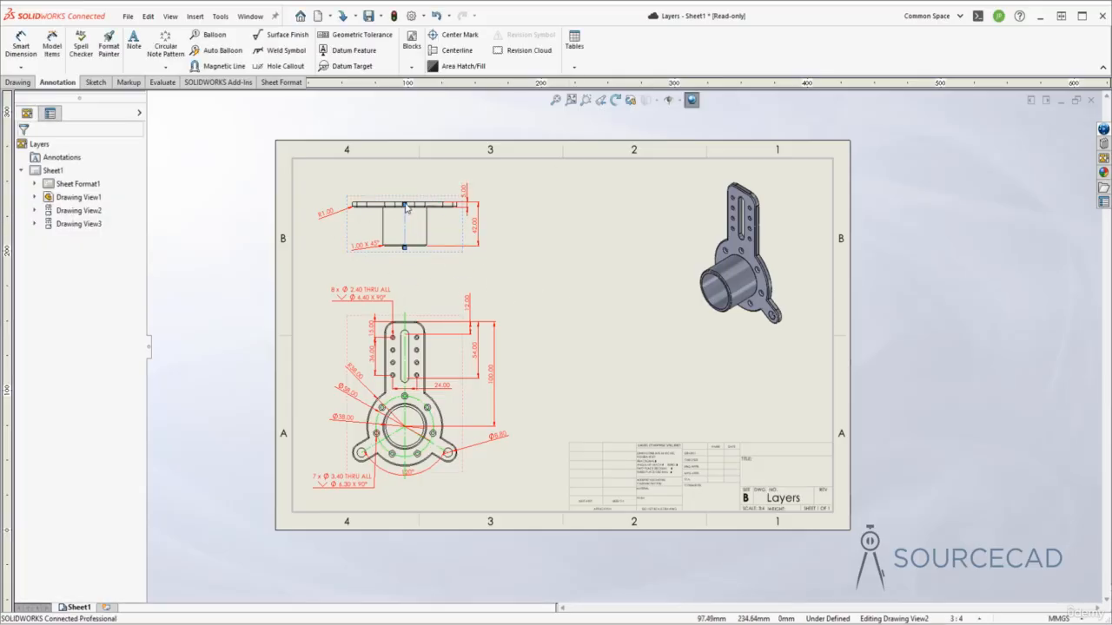
left_click_drag(404, 248, 405, 263)
left_click(499, 268)
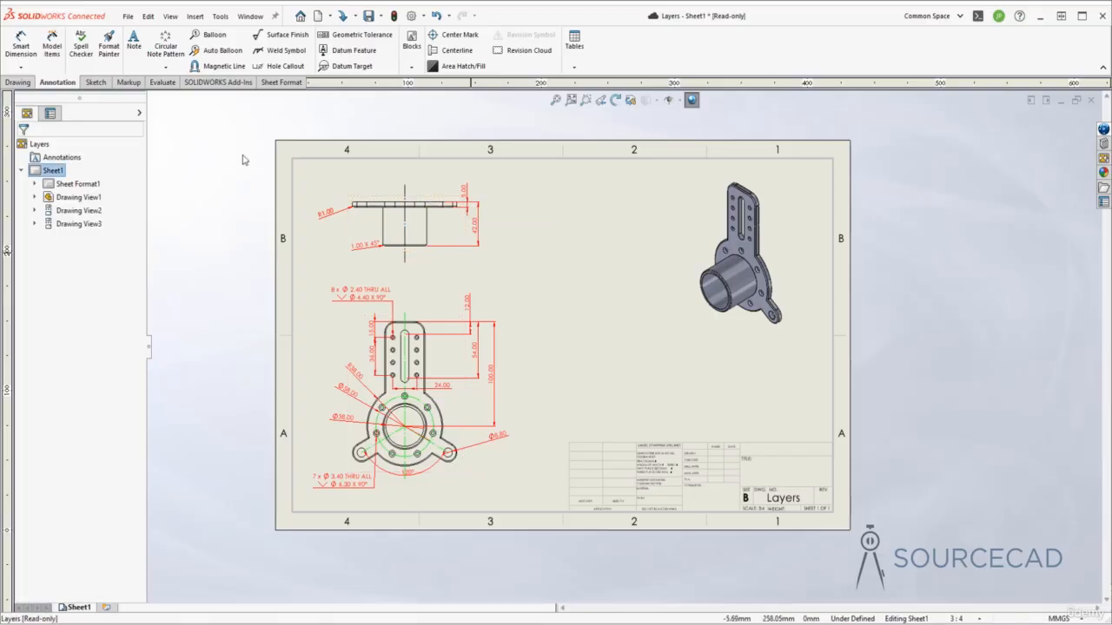
Step: Dimension the horizontal distance from the upper view's centerline to the cylinder's right edge, and assign the dimension to the Dim layer
left_click(20, 43)
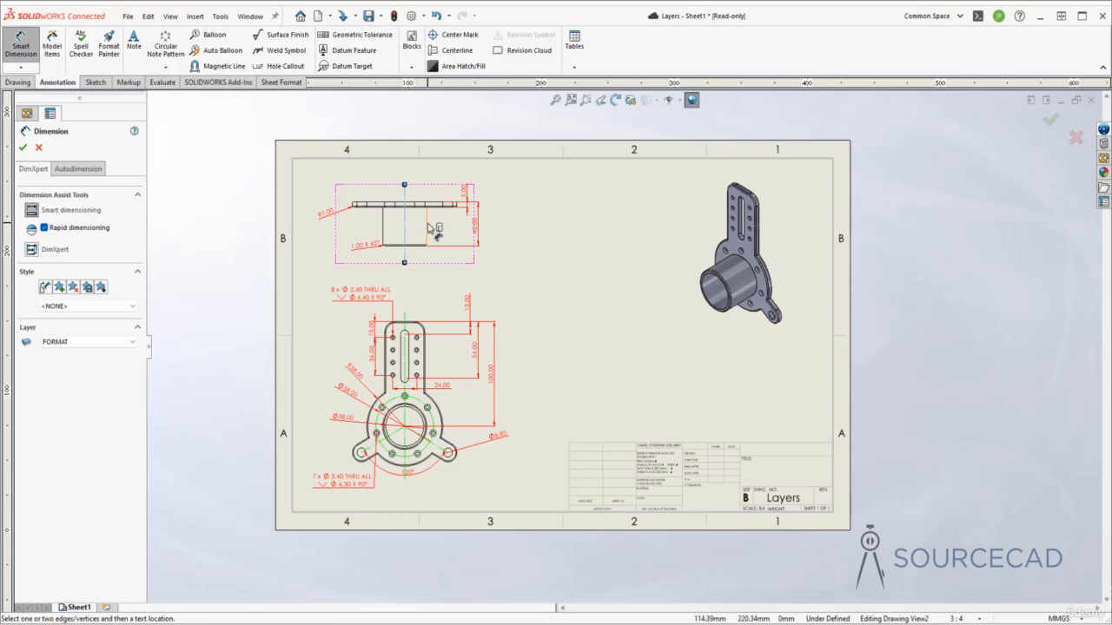
left_click(427, 227)
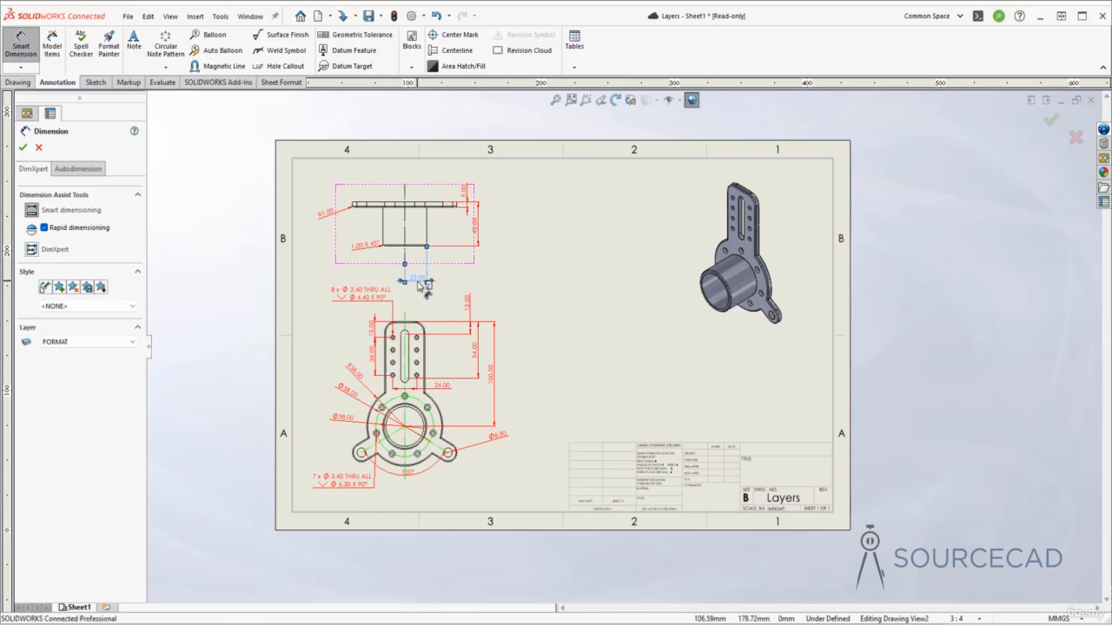
left_click(424, 285)
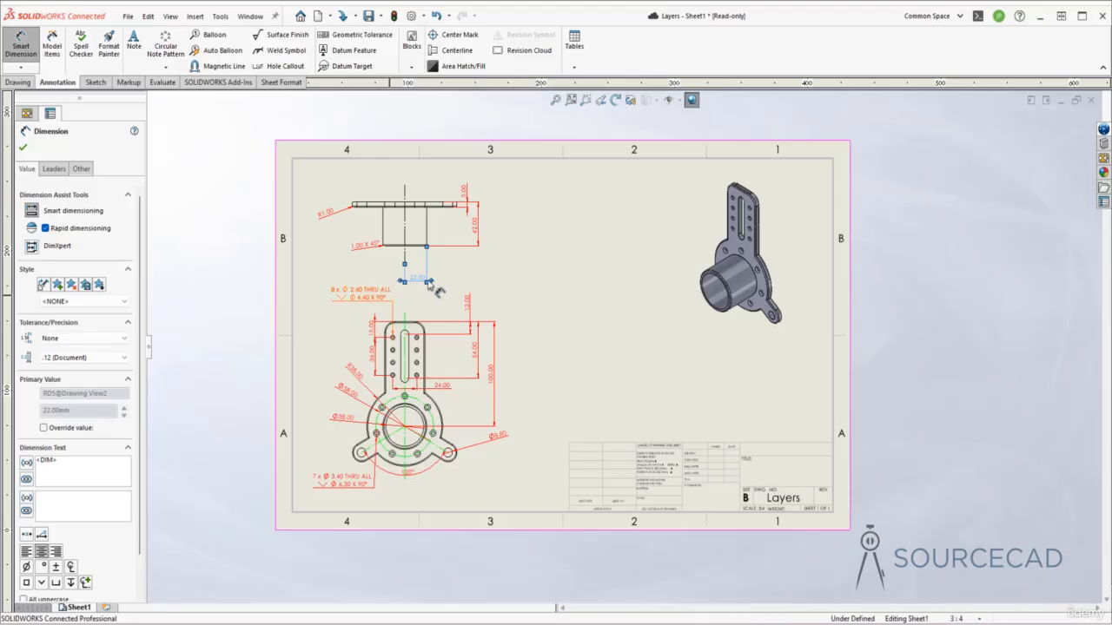
left_click(81, 169)
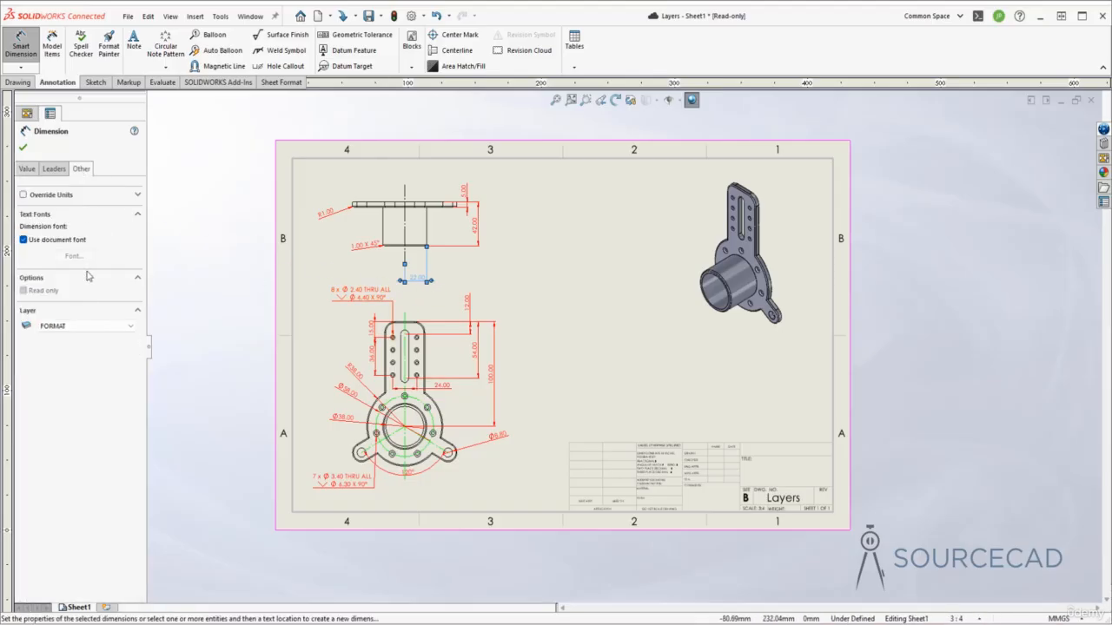
left_click(88, 327)
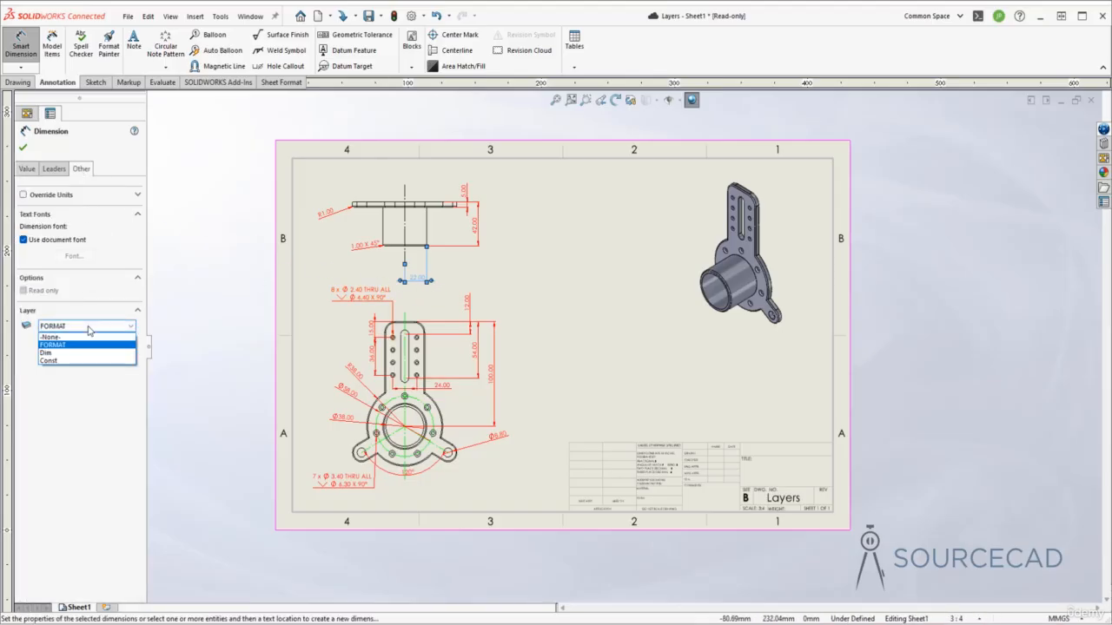
left_click(91, 353)
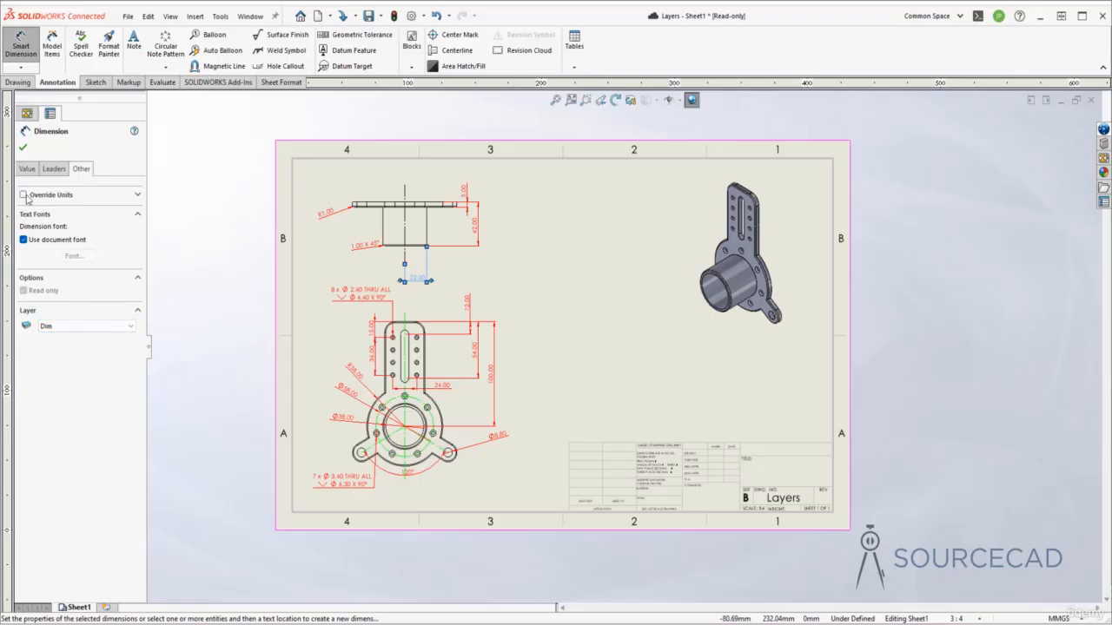
left_click(24, 147)
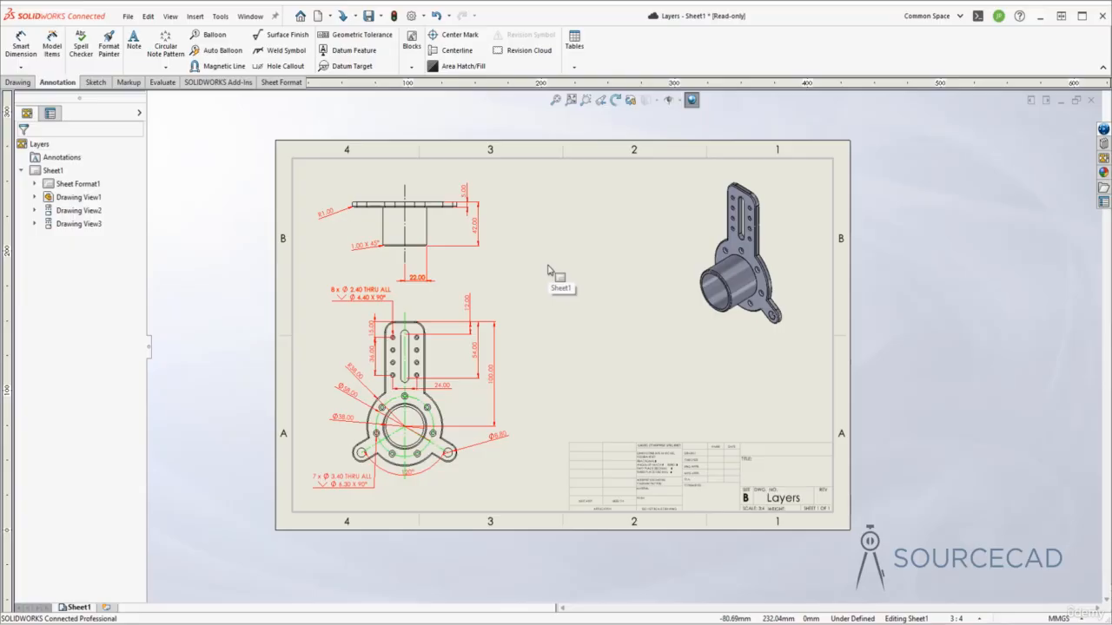
Step: Change the layer of the upper flange view's centerline to Const
left_click(405, 227)
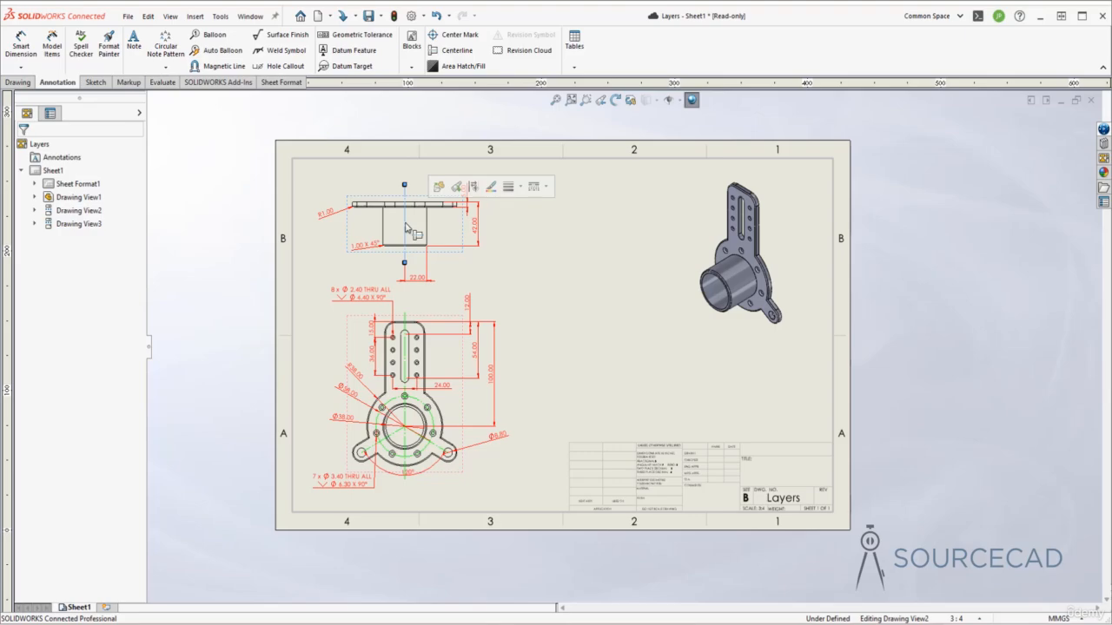
right_click(407, 228)
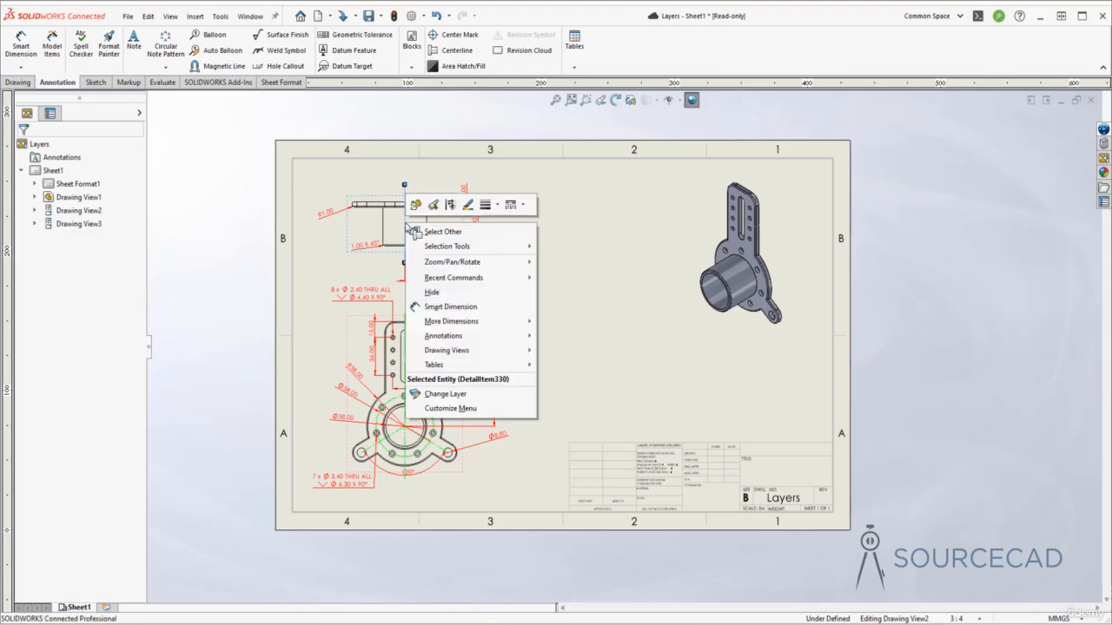
left_click(450, 394)
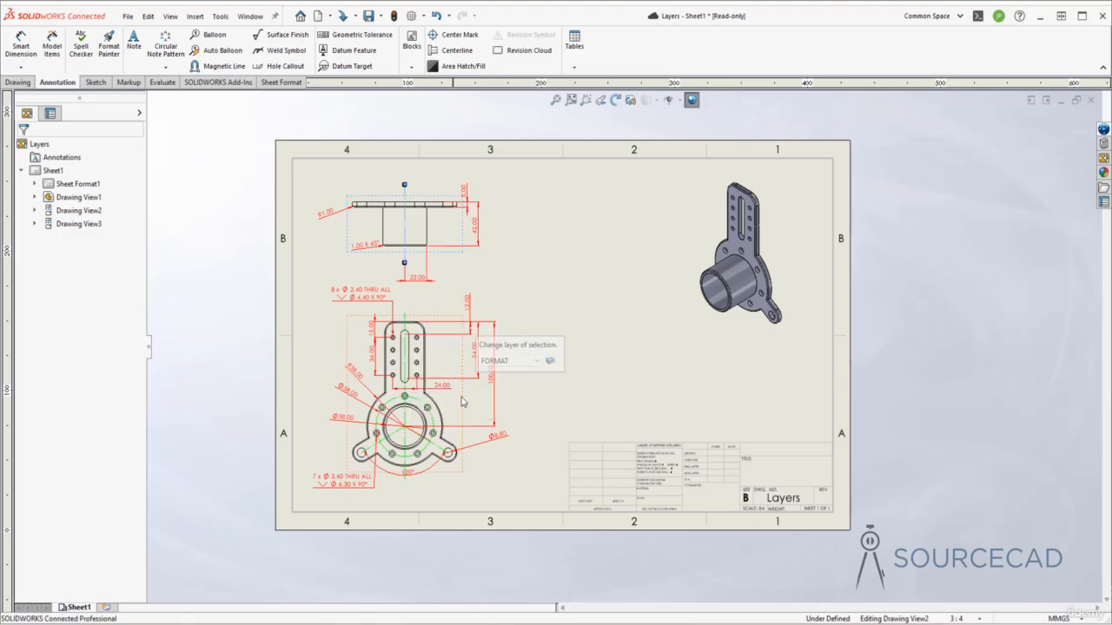
left_click(521, 360)
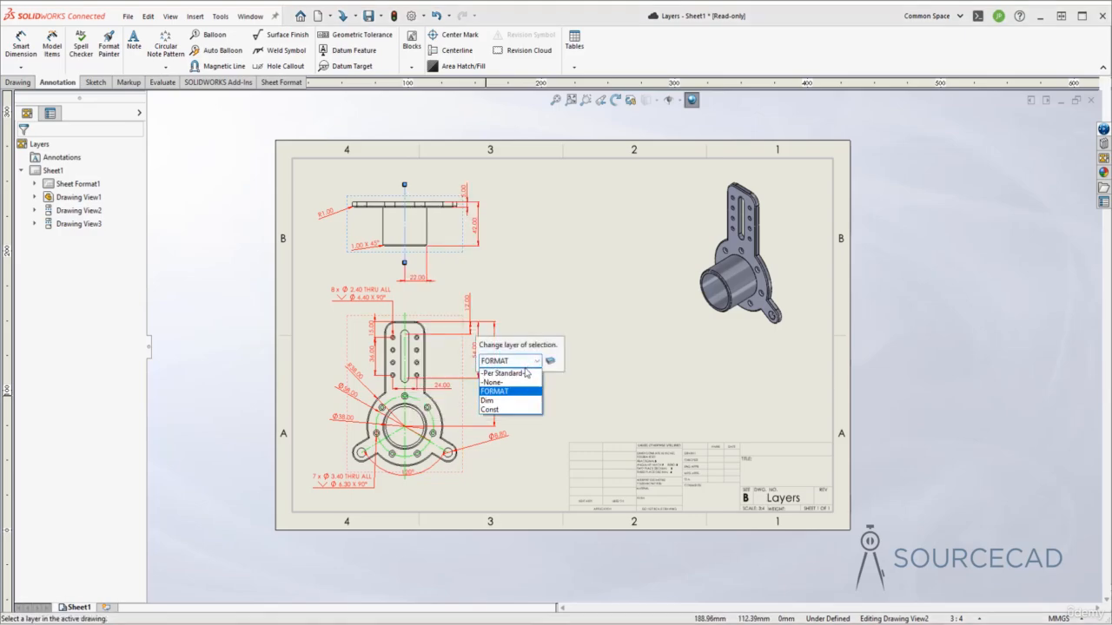
left_click(511, 410)
left_click(596, 320)
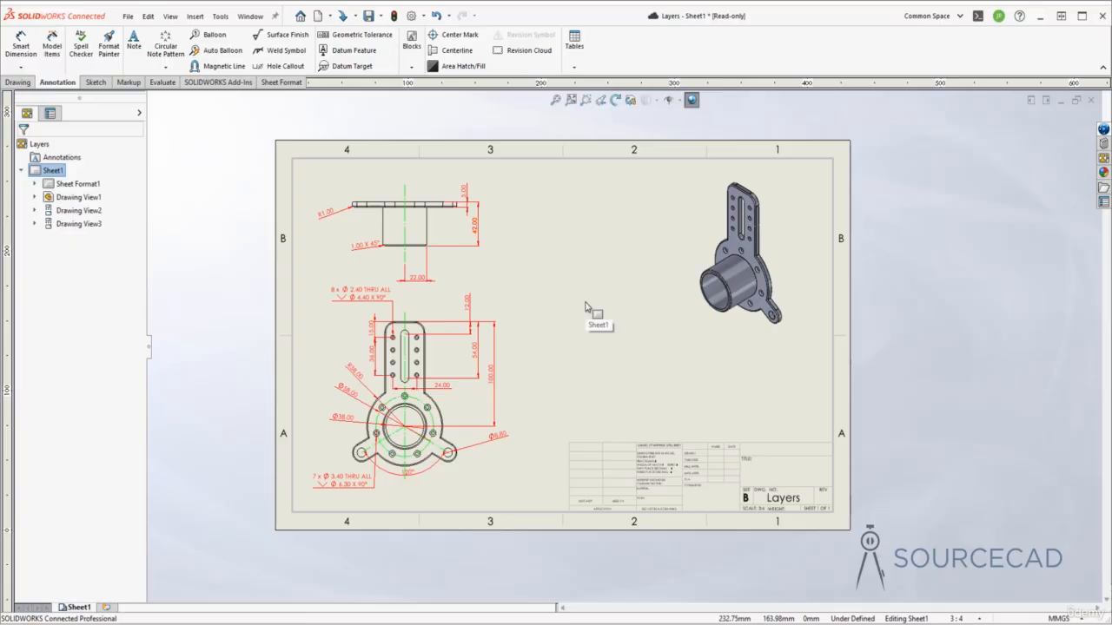
Step: Display the drawing's layer controls and open the layer list, placing its window clear of the two dimensioned views
right_click(641, 50)
mouse_move(706, 102)
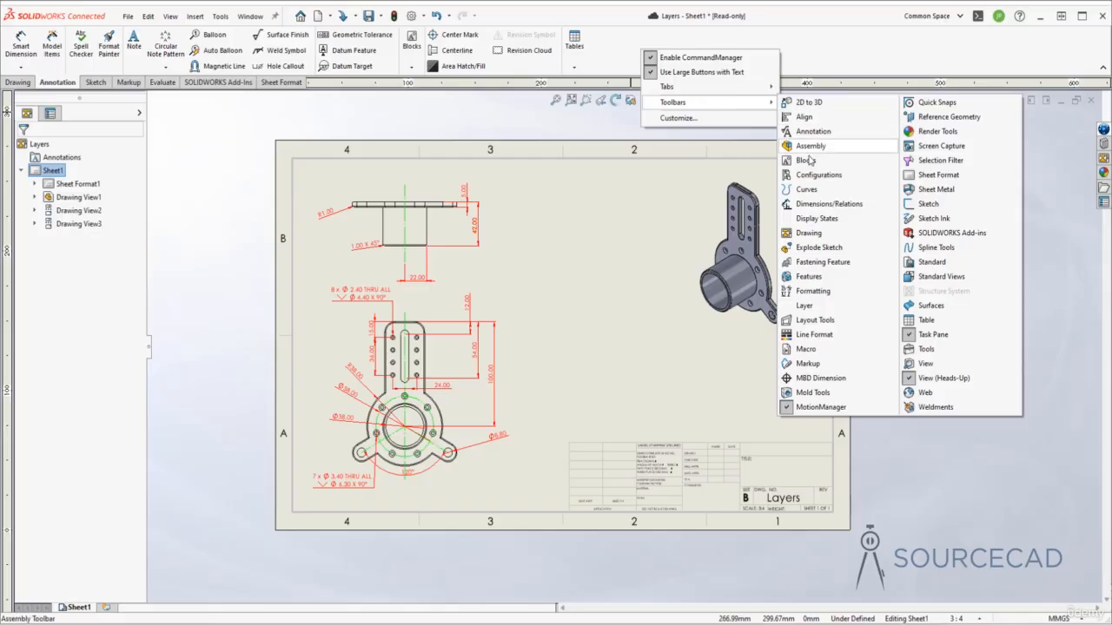
left_click(805, 305)
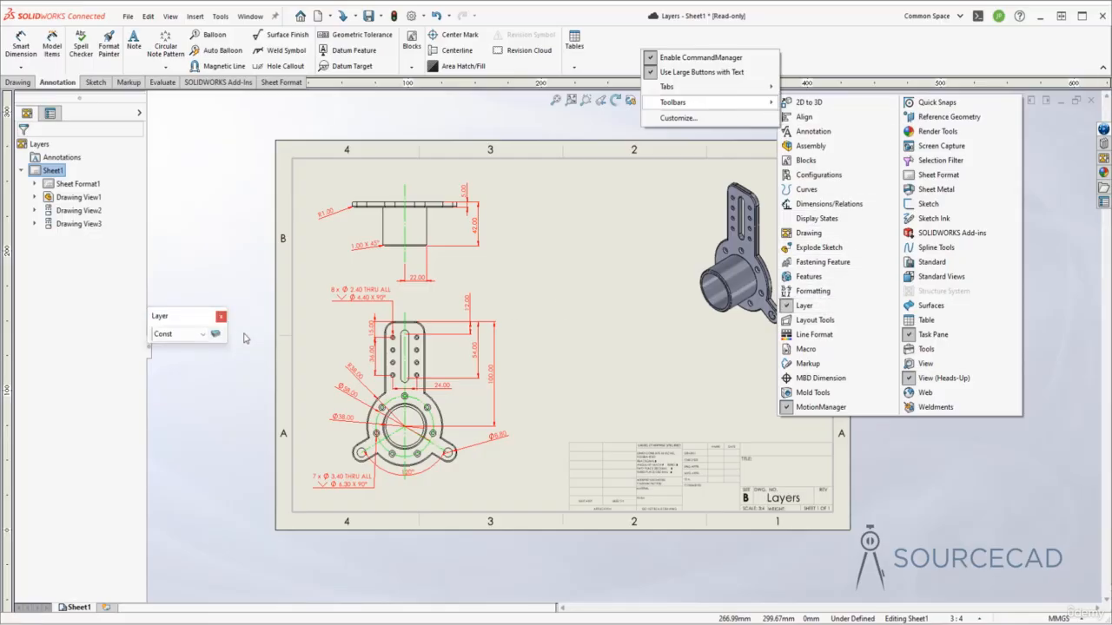
left_click(216, 334)
mouse_move(407, 236)
left_mouse_down()
mouse_move(660, 206)
mouse_move(705, 156)
left_mouse_up()
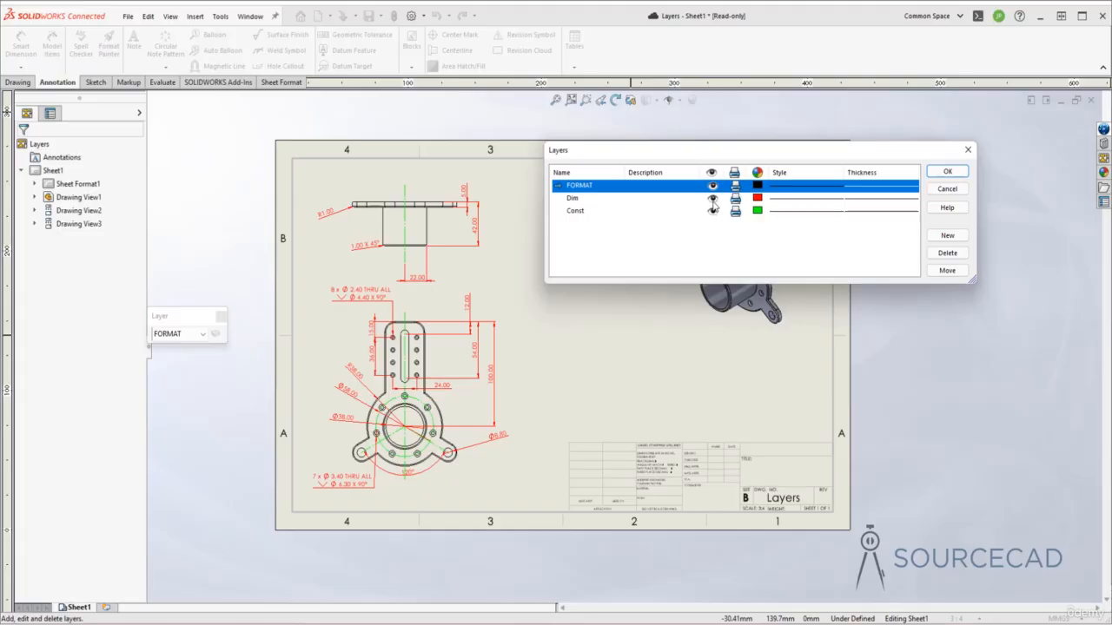
Step: Toggle the visibility of the Dim and Const layers off and back on
left_click(712, 200)
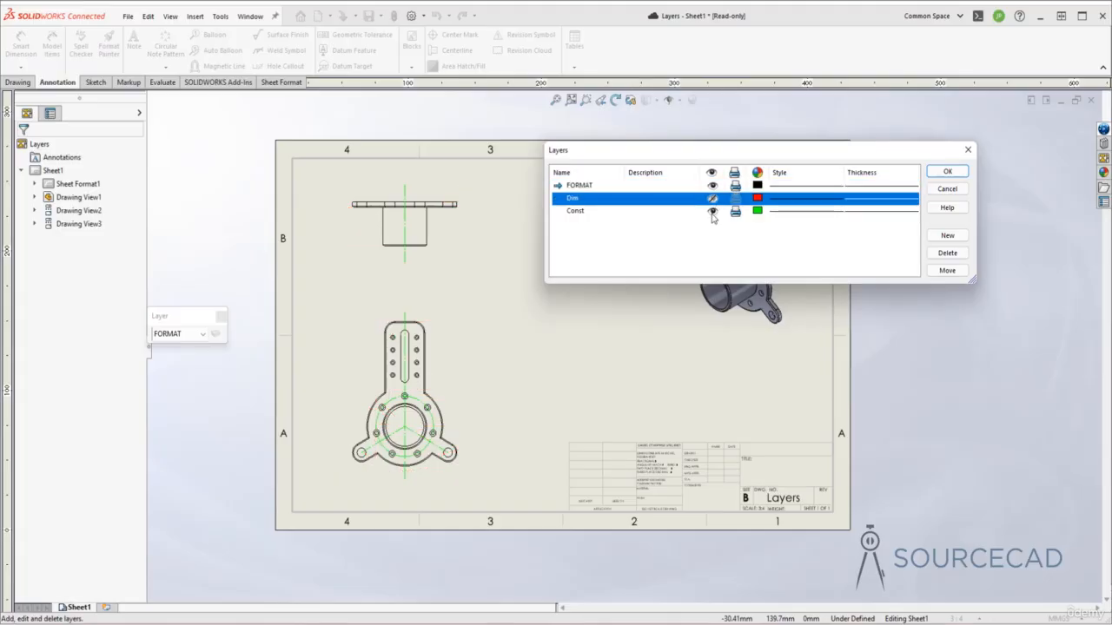
left_click(712, 214)
left_click(712, 200)
left_click(713, 199)
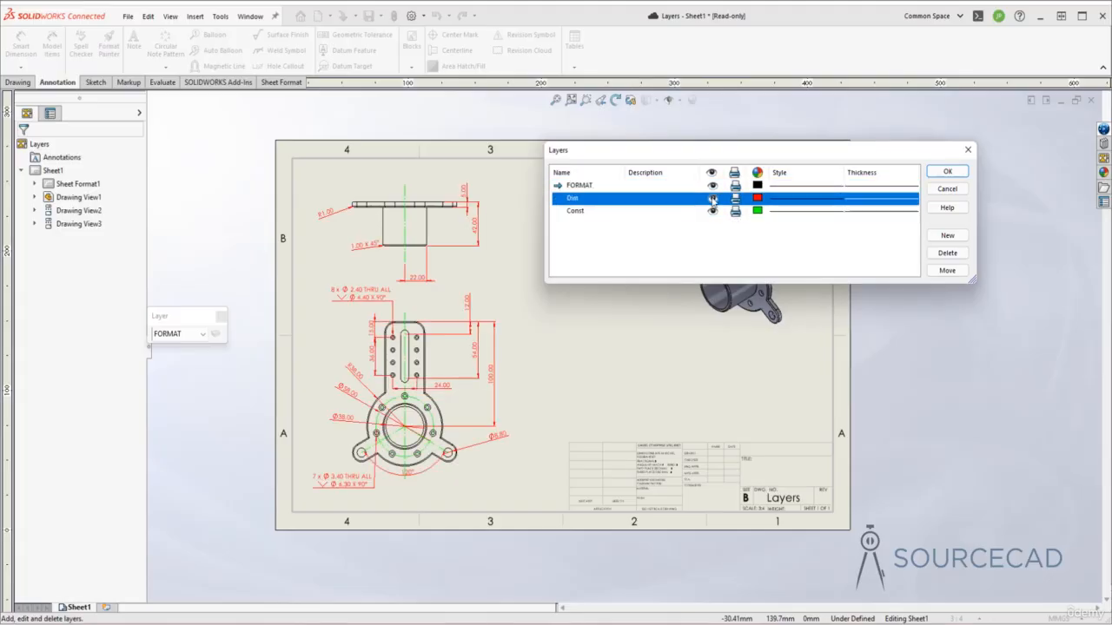
Step: Delete the Const layer from the drawing, accept the layer changes and hide the layer controls
left_click(596, 212)
left_click(947, 252)
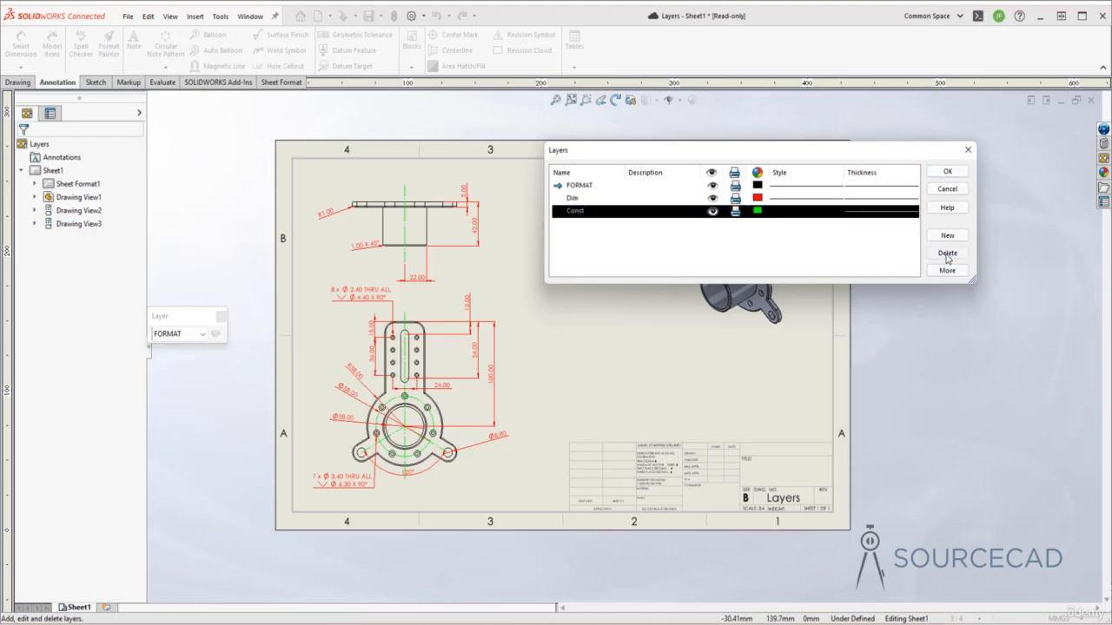
left_click(402, 316)
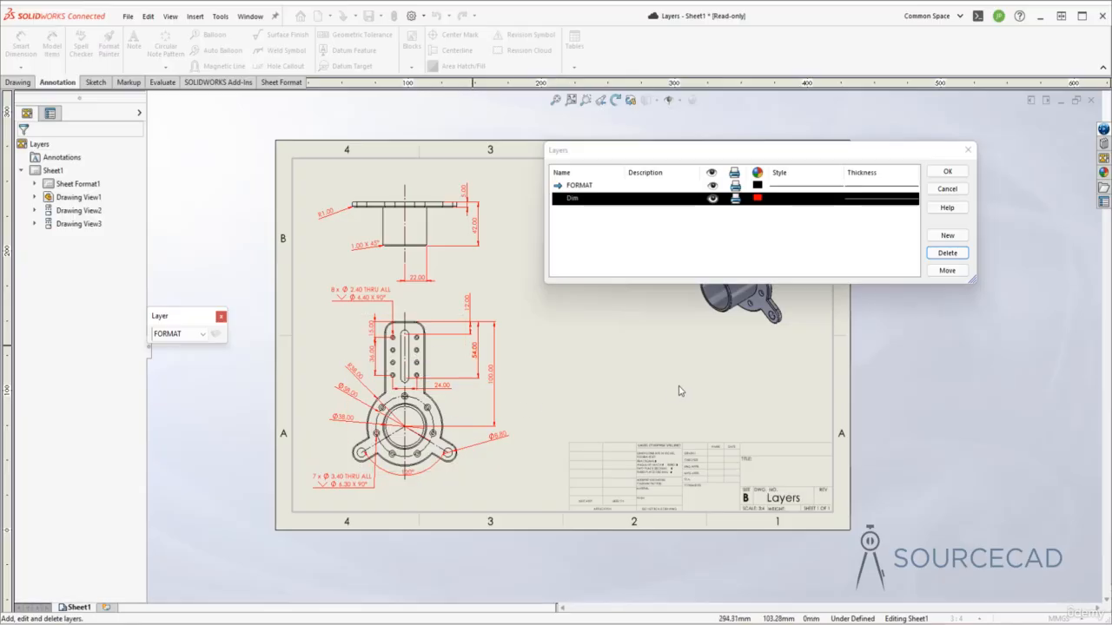
left_click(948, 172)
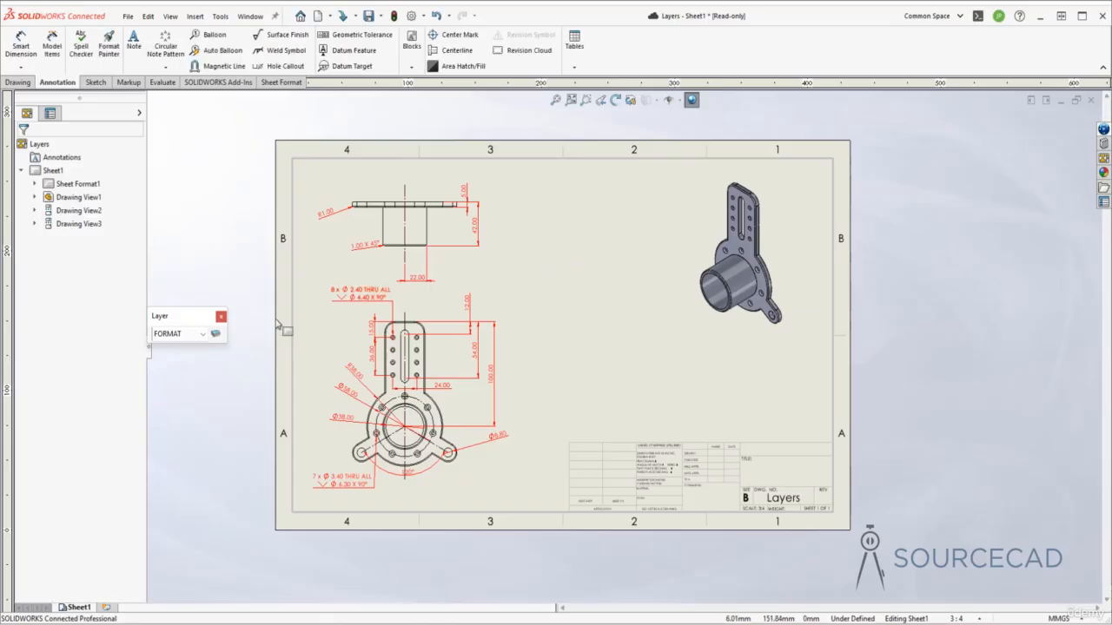
left_click(221, 316)
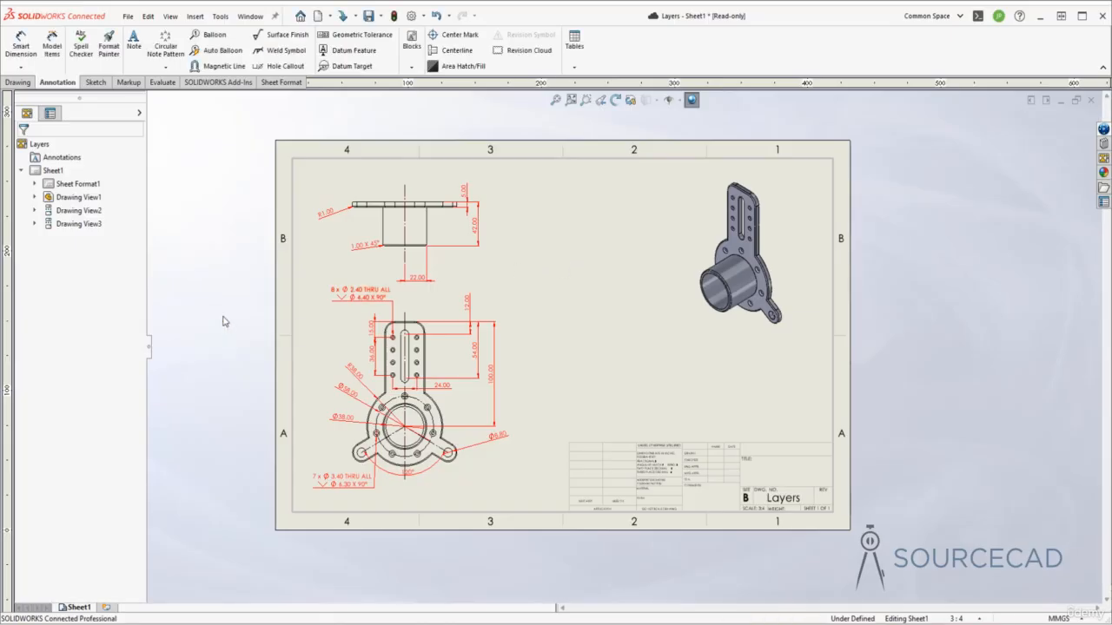